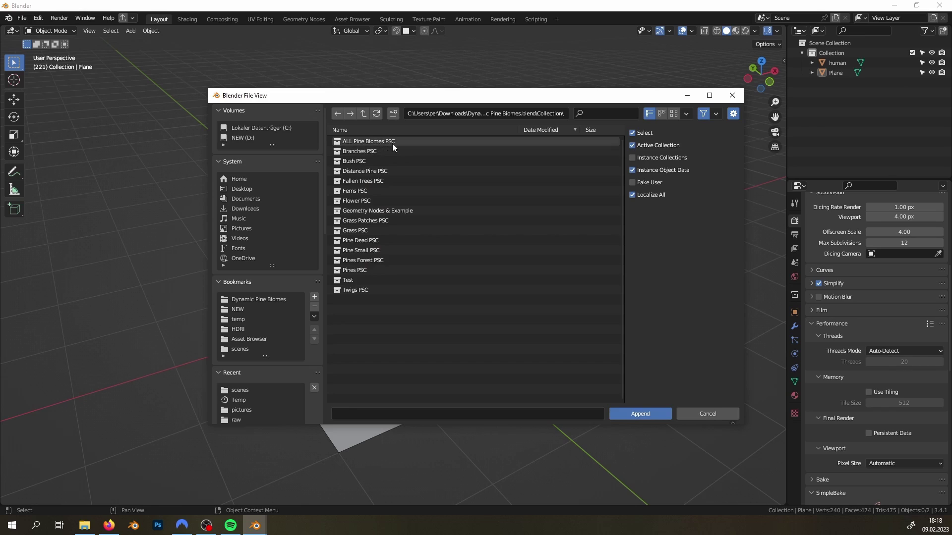
Step: Append the ALL Pine Biomes PSC collection from the Pine Biomes blend file
double_click(391, 142)
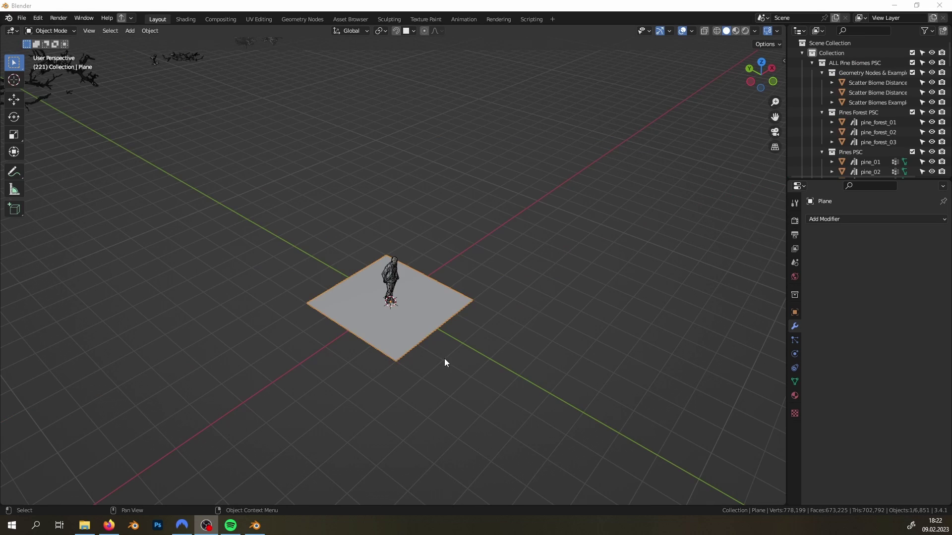
Step: Scale the ground plane up and move it away from the human figure to an empty area of the grid
scroll(427, 338, "down", 9)
middle_click_drag(488, 290, 347, 277, "shift")
key("s")
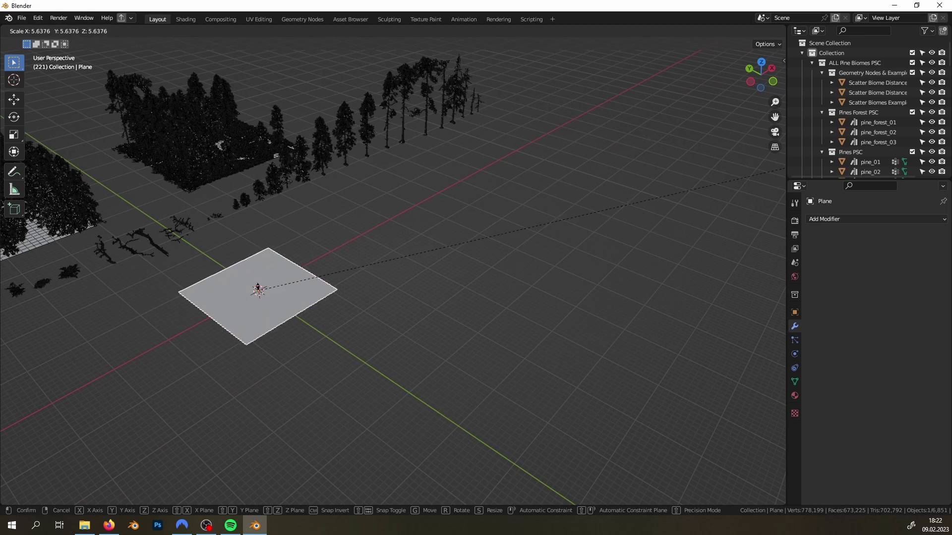
left_click(388, 126)
key("g")
left_click(626, 172)
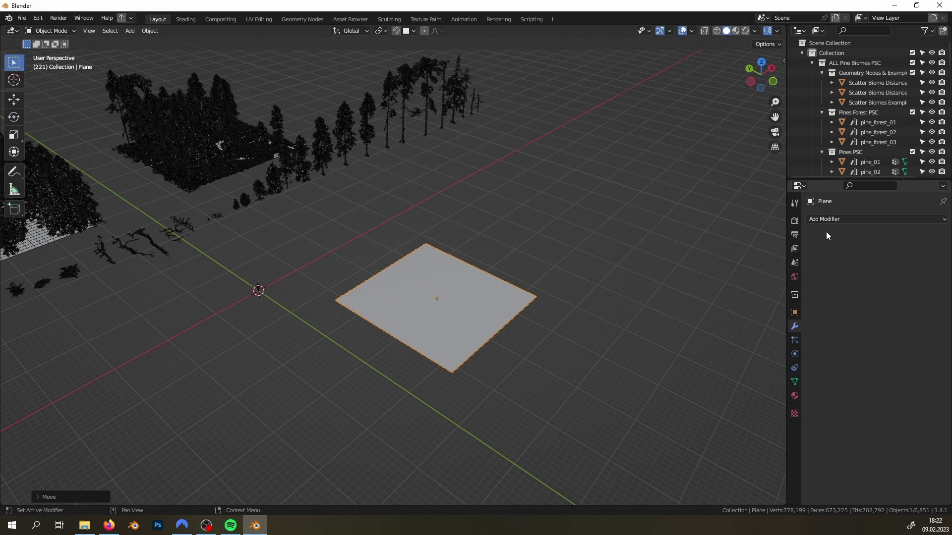
Step: Add a Geometry Nodes modifier to the plane and assign the 01 Scatter Forest PSC node group
left_click(826, 219)
left_click(760, 313)
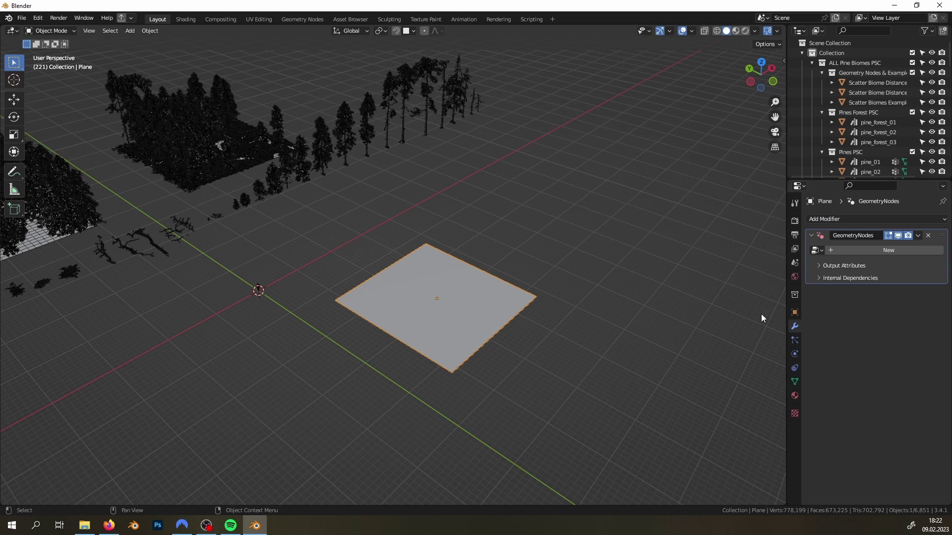
left_click(817, 253)
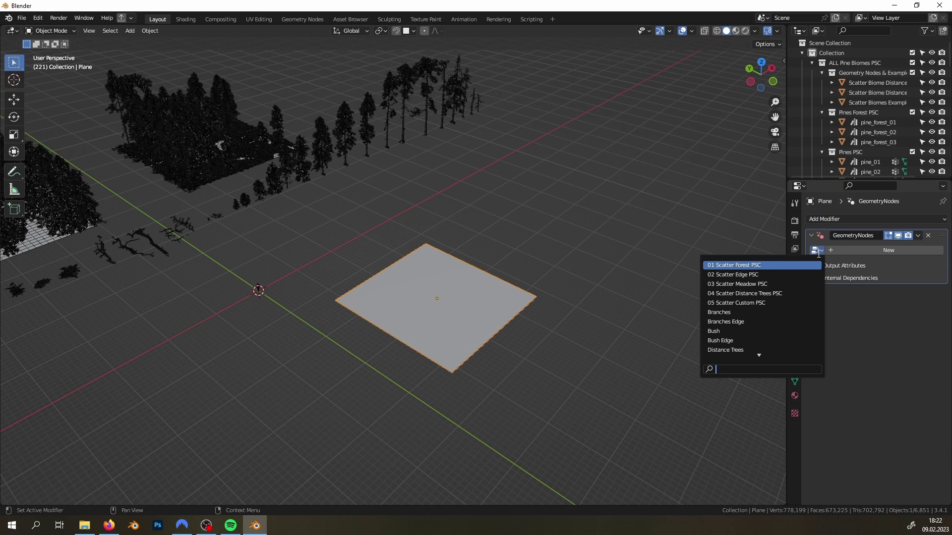
left_click(767, 266)
Step: Apply the plane's rotation and scale so the scattered vegetation gets its proper size
scroll(432, 290, "up", 3)
middle_click_drag(485, 315, 497, 293)
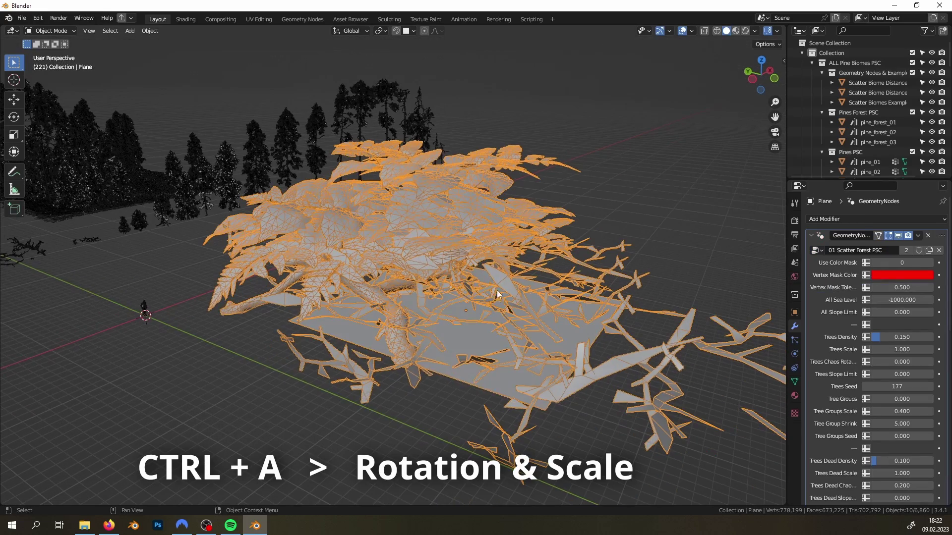
key("ctrl+a")
left_click(501, 299)
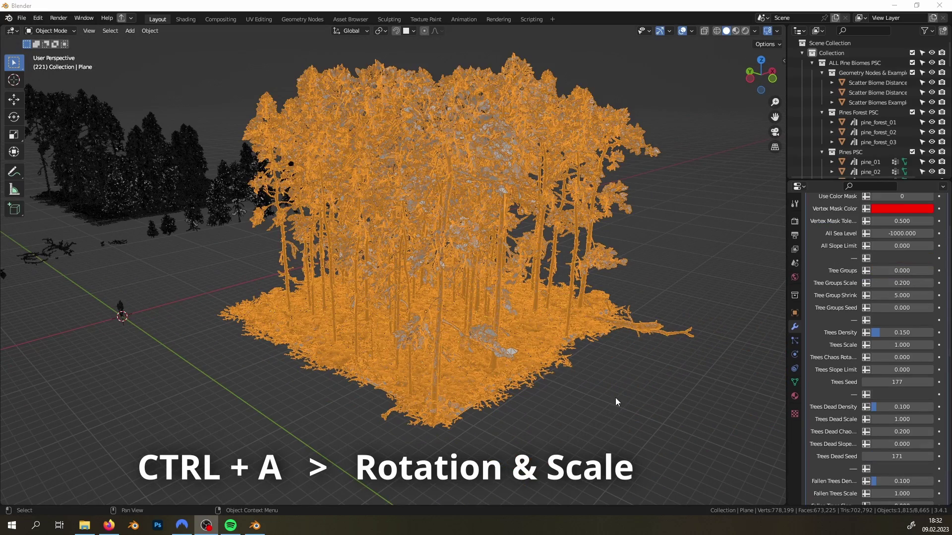
Step: Try a higher Trees Density on the forest scatter and undo the change
left_click_drag(890, 335, 899, 331)
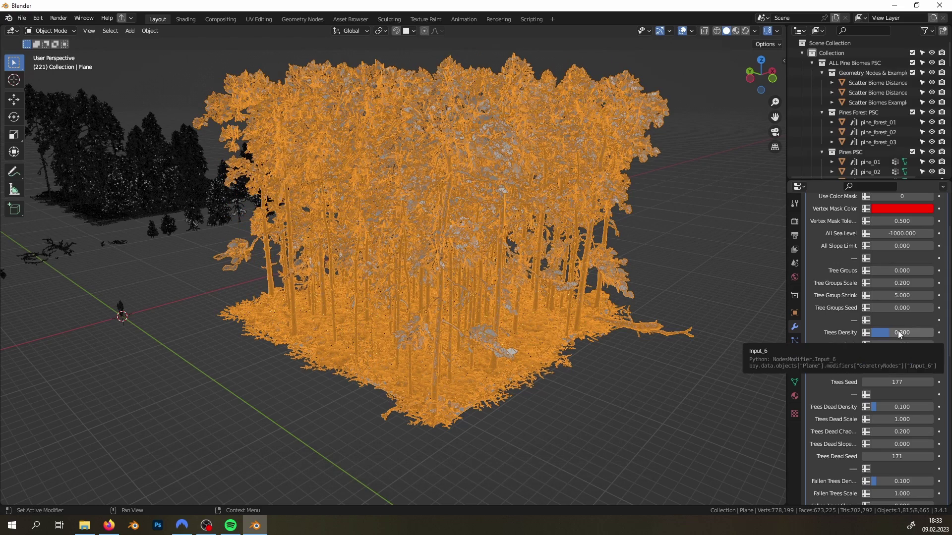
key("ctrl+z")
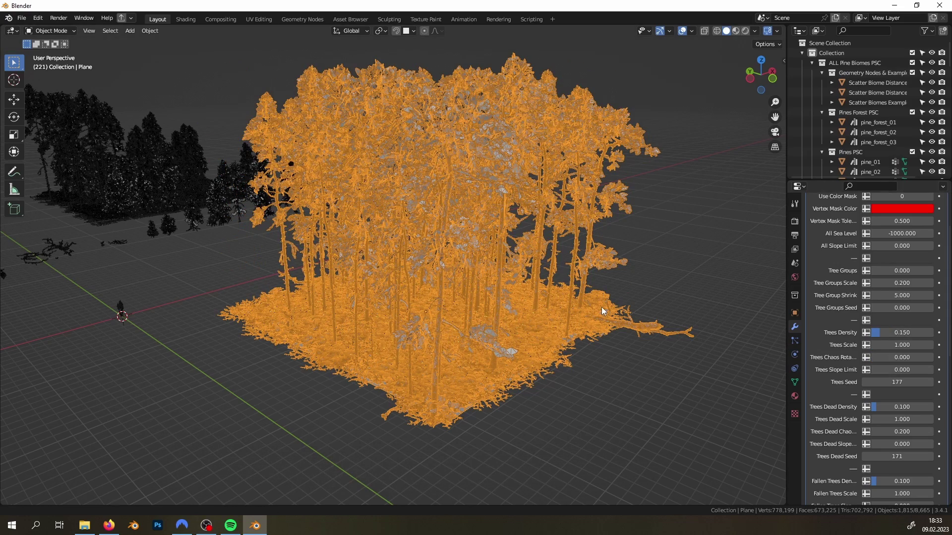
Step: Scale the forest plane up further so the scatter covers a much larger area
mouse_move(602, 307)
middle_mouse_down("shift")
mouse_move(609, 310)
mouse_move(590, 320)
middle_mouse_up("shift")
scroll(590, 319, "down", 3)
key("s")
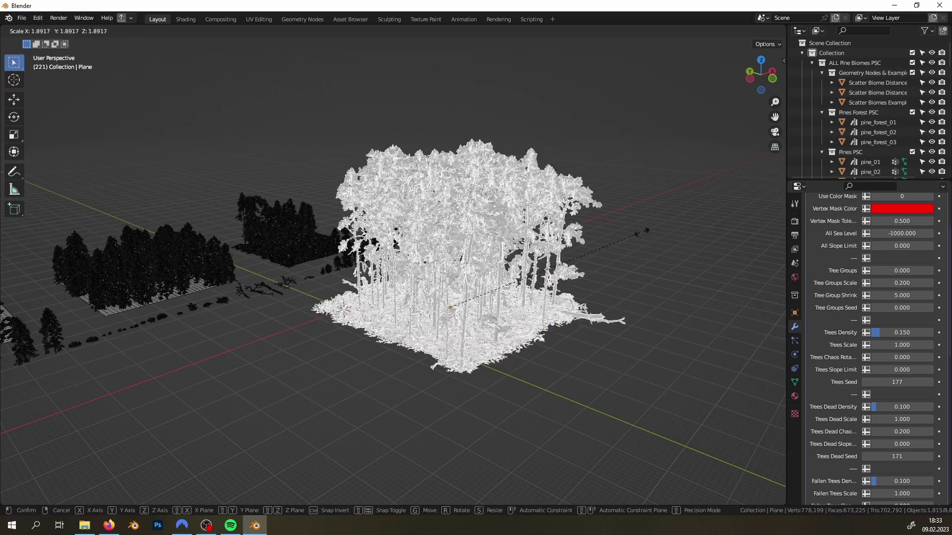
left_click(820, 182)
scroll(455, 228, "up", 2)
right_click(496, 228)
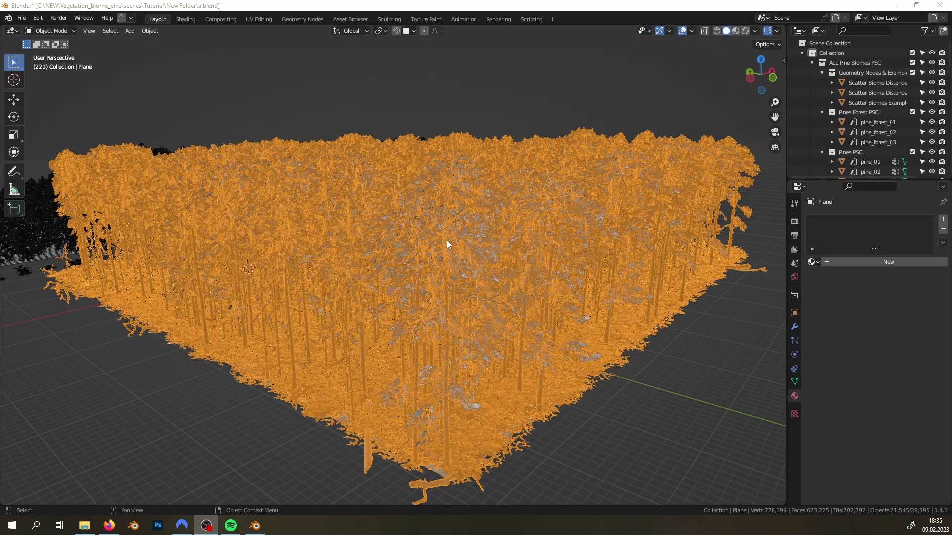
Step: Hide the viewport overlays and switch to rendered shading to inspect the forest from inside
mouse_move(448, 244)
middle_mouse_down()
mouse_move(461, 289)
mouse_move(436, 253)
middle_mouse_up()
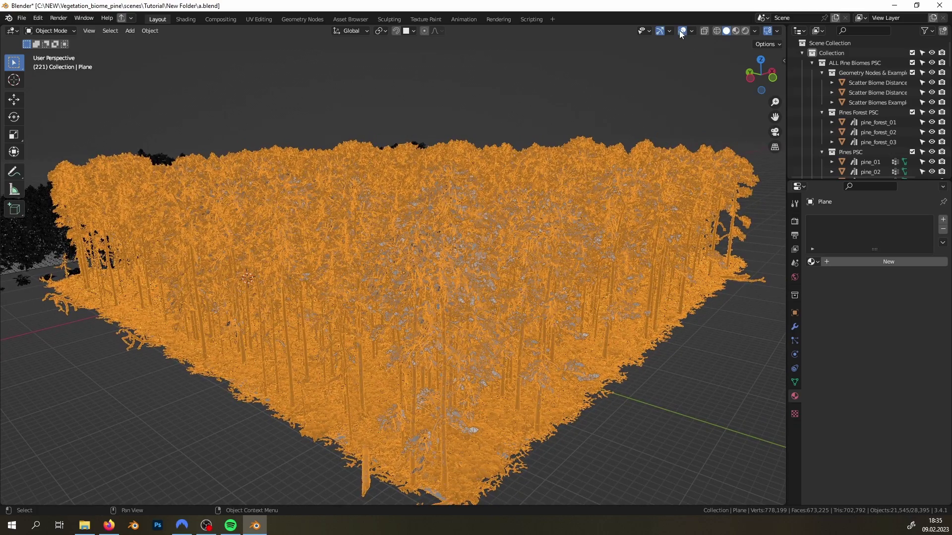
left_click(681, 31)
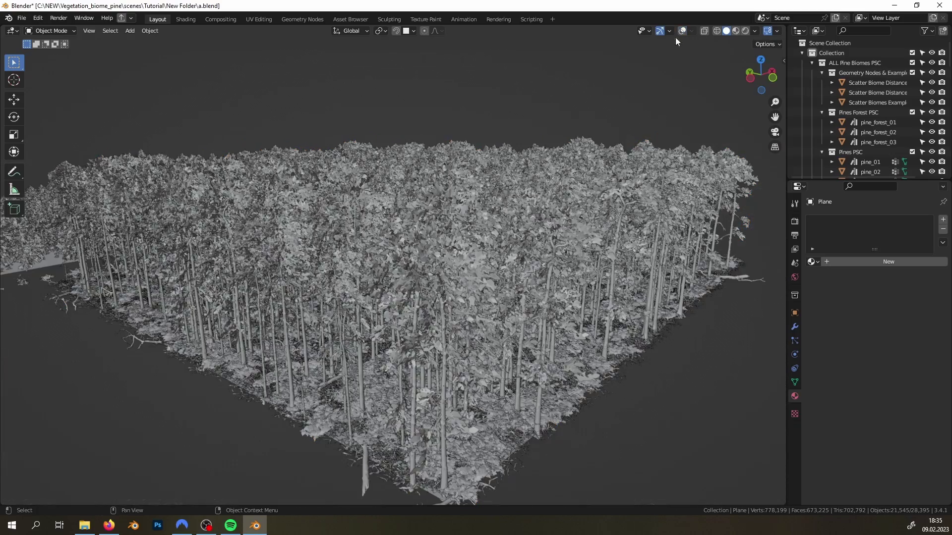
middle_click_drag(340, 175, 367, 277)
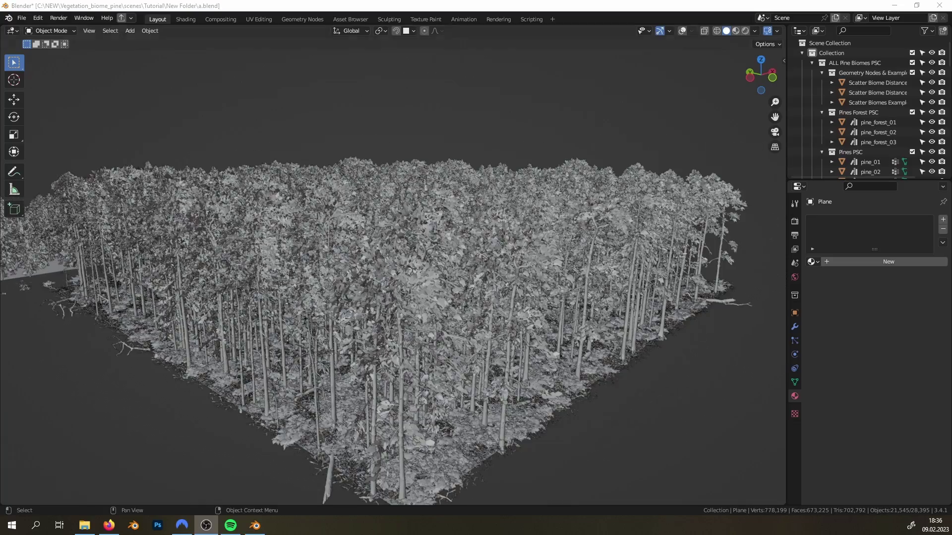
left_click(746, 32)
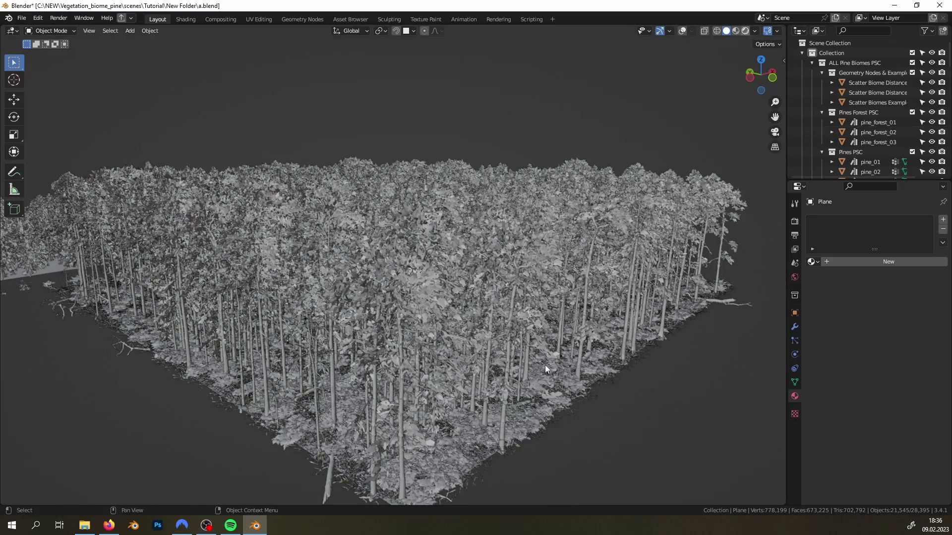
scroll(547, 358, "up", 8)
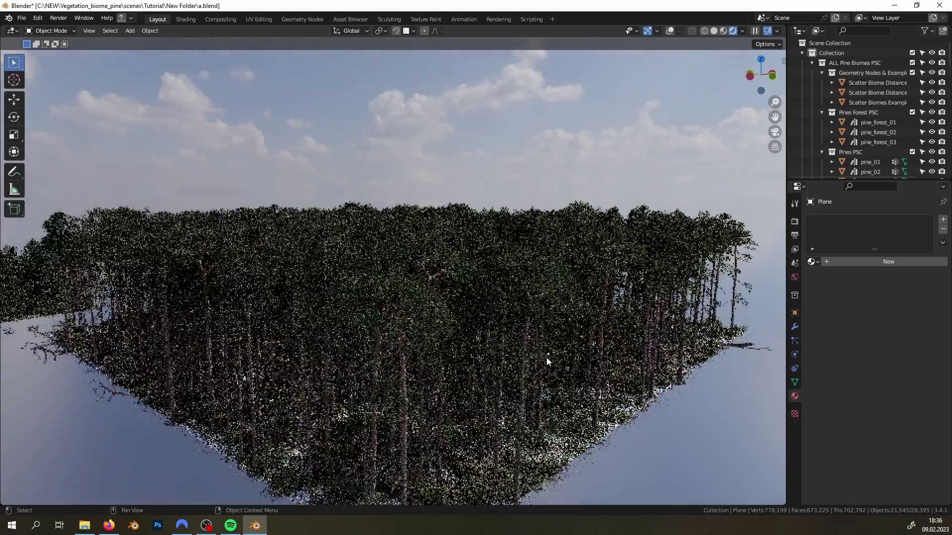
scroll(546, 358, "up", 6)
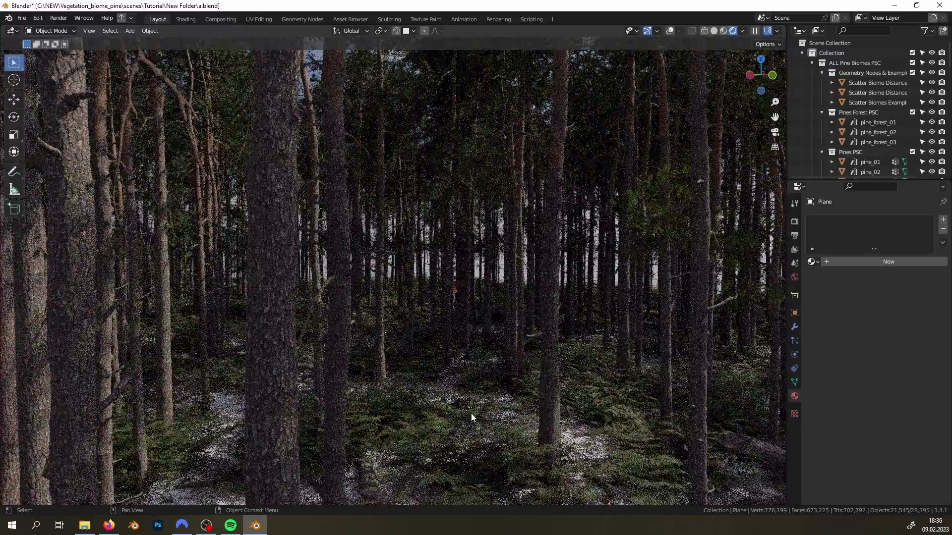
scroll(547, 358, "up", 3)
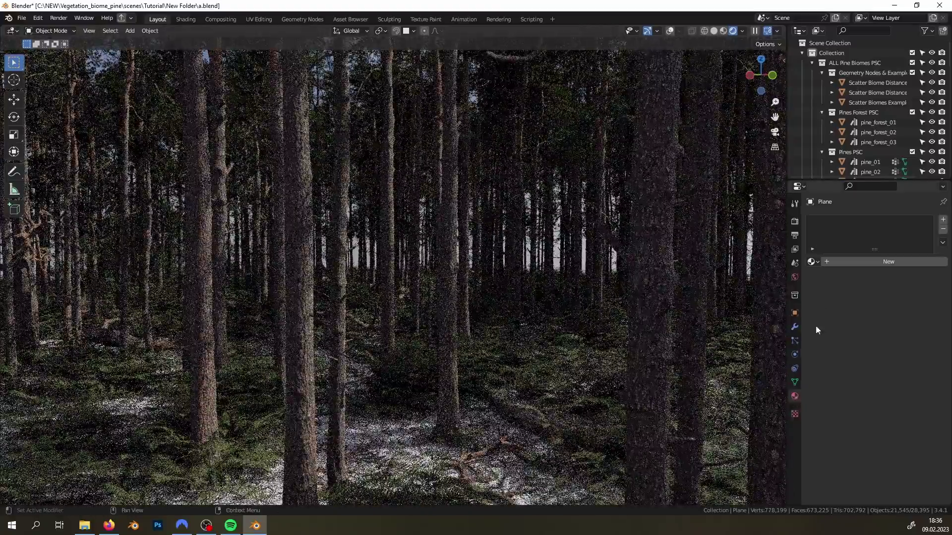
Step: Assign an existing ground material to the plane
left_click(813, 262)
left_click(824, 277)
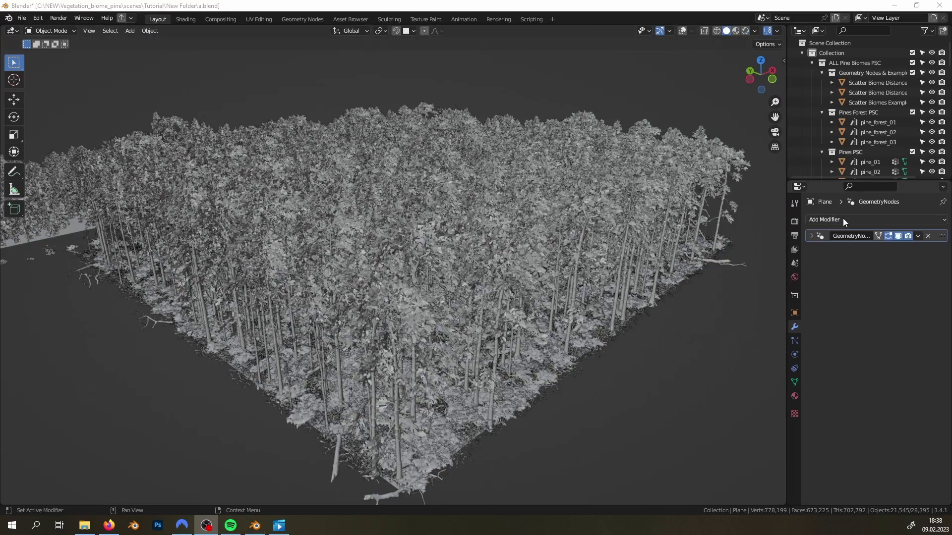
Step: Add a second Geometry Nodes modifier with 02 Scatter Edge PSC and hide the forest scatter modifier in the viewport
left_click(843, 219)
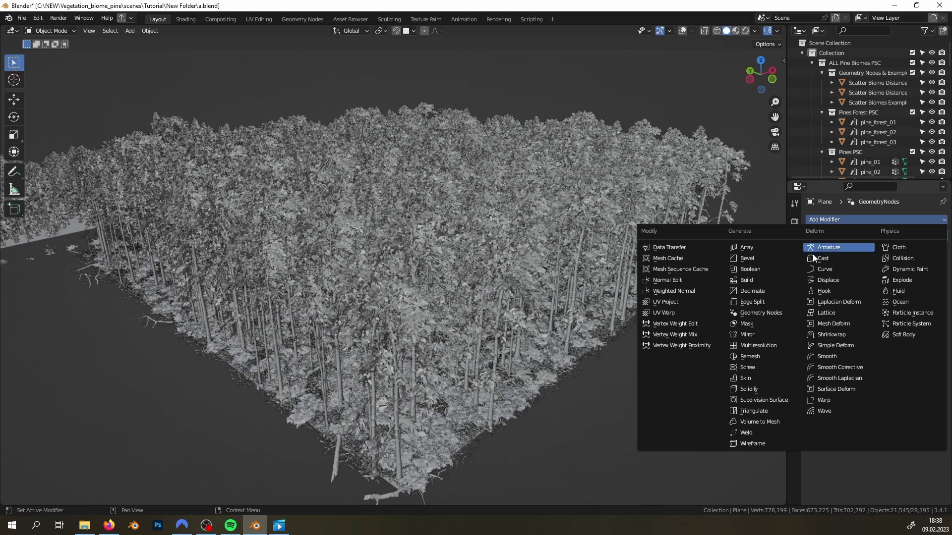
left_click(760, 313)
left_click(820, 266)
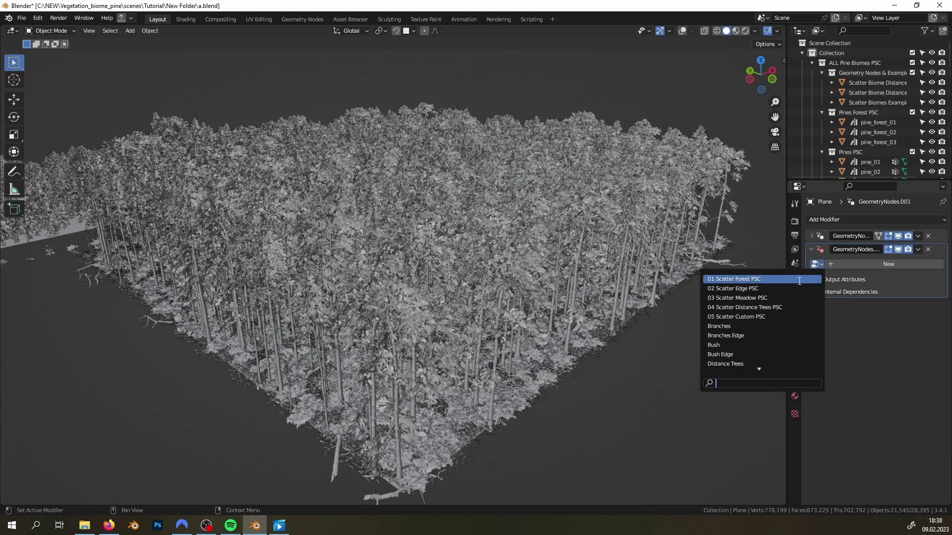
left_click(775, 288)
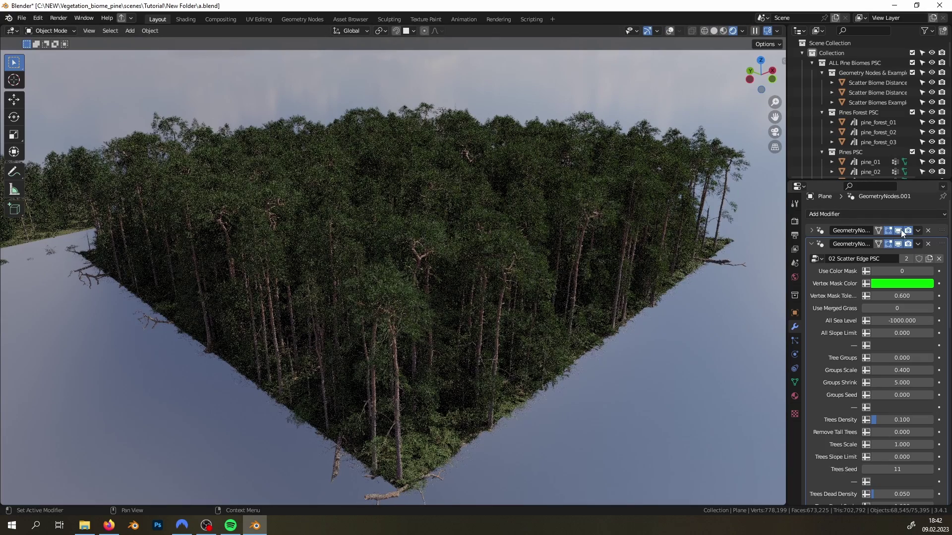
left_click(898, 231)
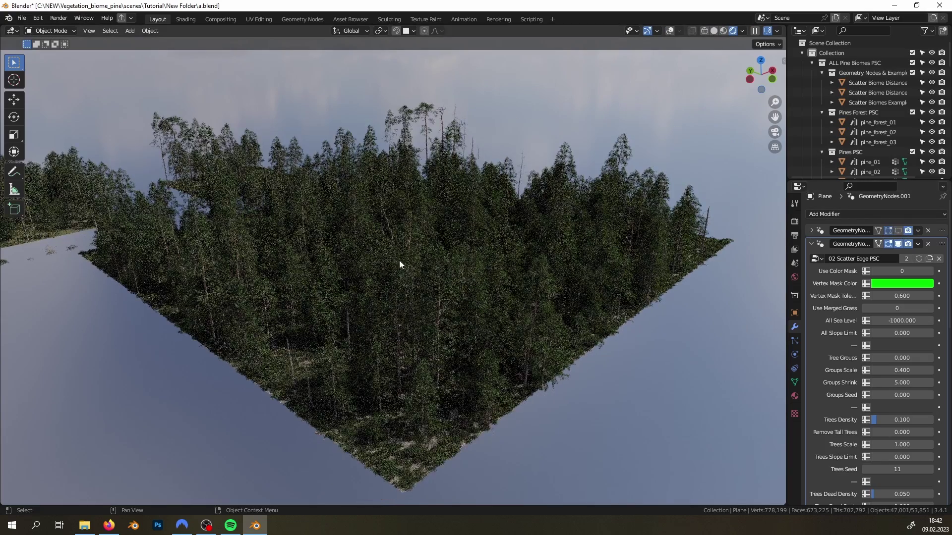
Step: Add a black vertex color attribute named psc_biomes to the plane's mesh
left_click(794, 382)
left_click(939, 393)
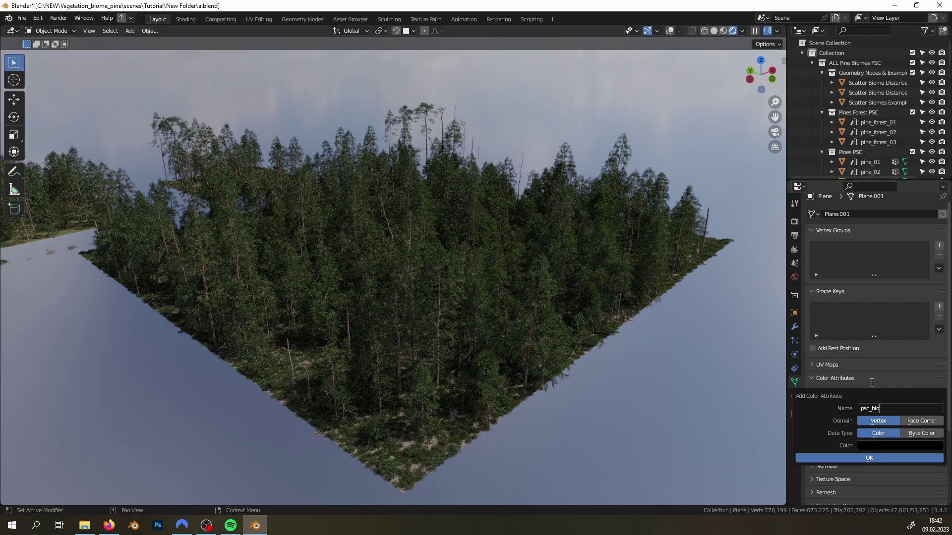
key("Return")
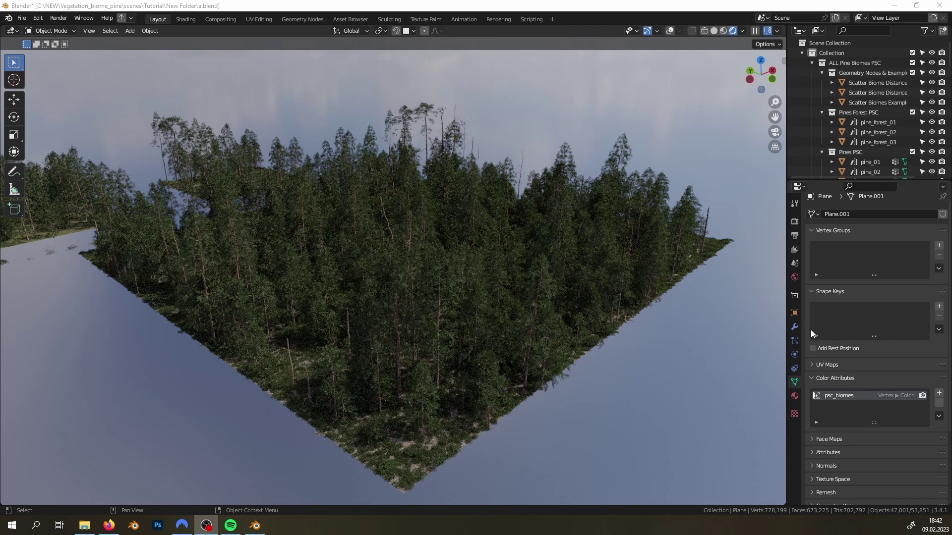
Step: Set Use Color Mask to 1 on both the edge and forest scatter modifiers, and show the forest scatter in the viewport again
left_click(790, 323)
left_click(795, 327)
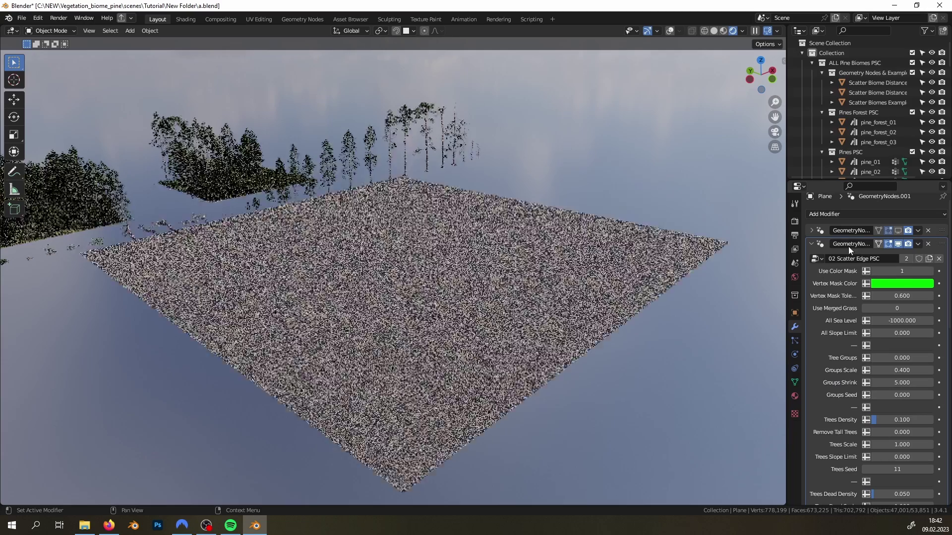
left_click(811, 230)
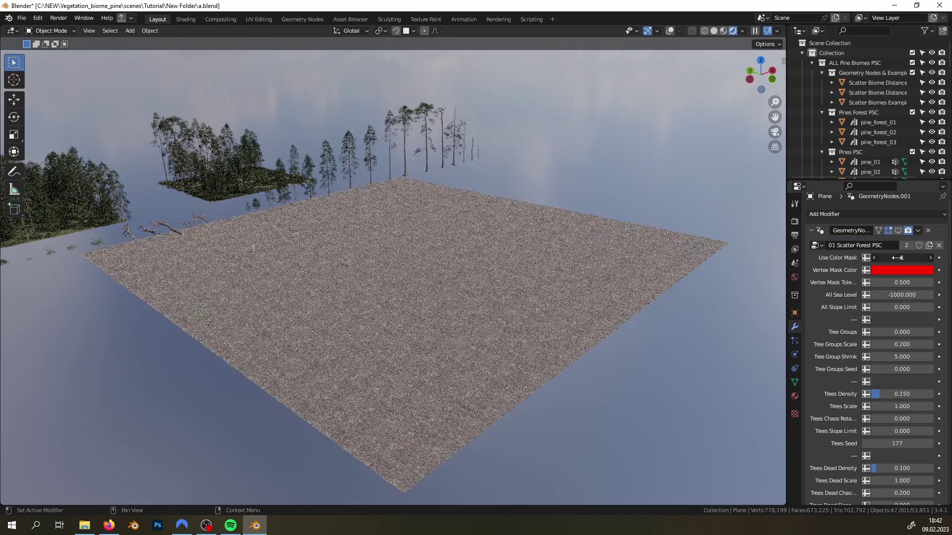
left_click(930, 258)
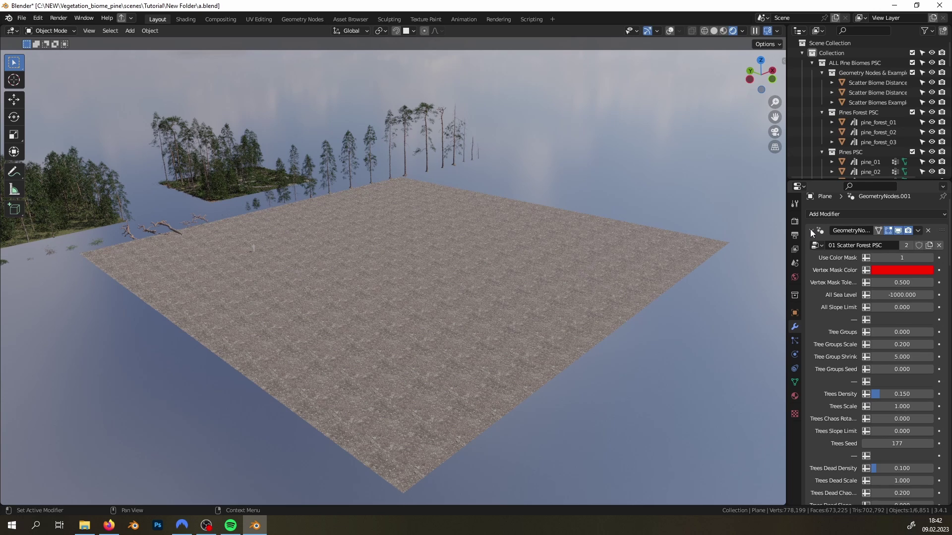
left_click(811, 231)
left_click(810, 244)
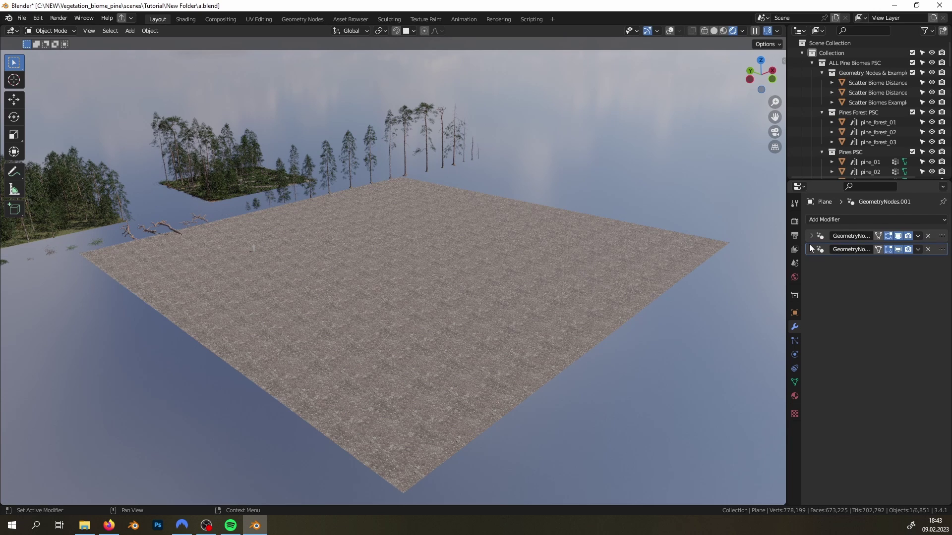
Step: Switch the plane to Vertex Paint mode and set the viewport to solid shading
left_click(46, 32)
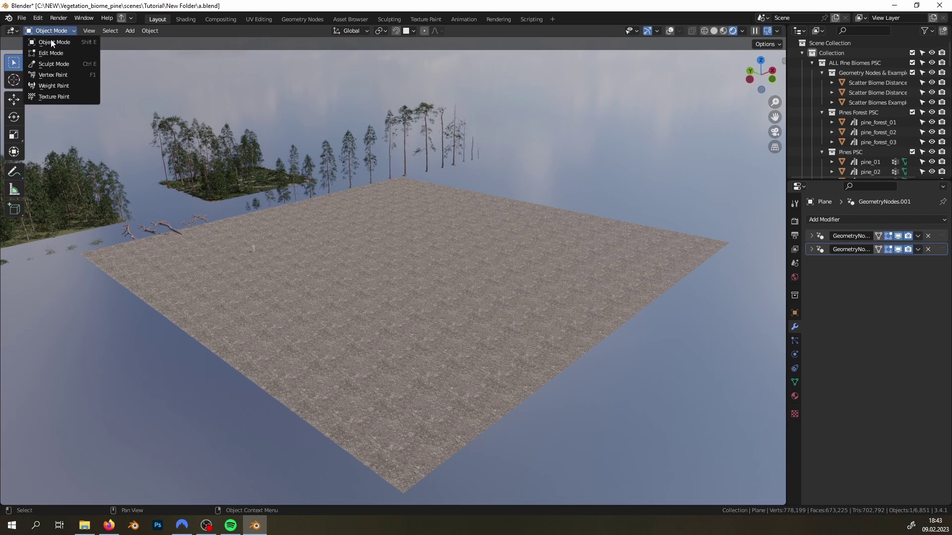
left_click(59, 72)
left_click(714, 31)
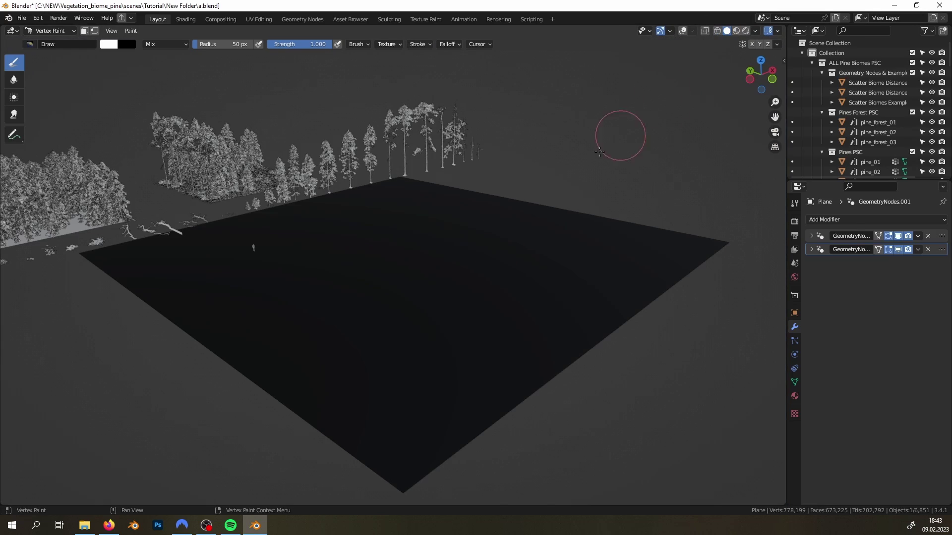
middle_click_drag(413, 256, 397, 312)
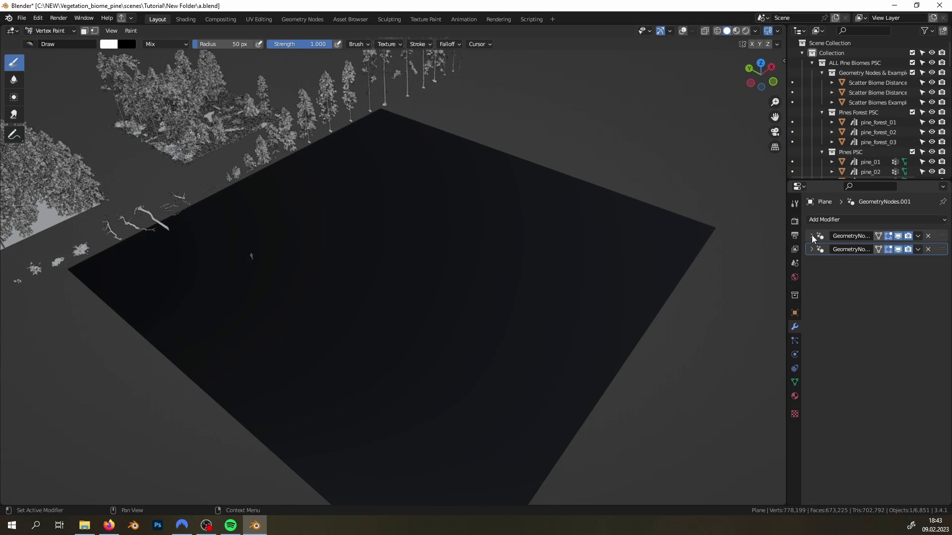
Step: Set the vertex paint brush color to red to match the forest scatter's Vertex Mask Color
left_click(811, 235)
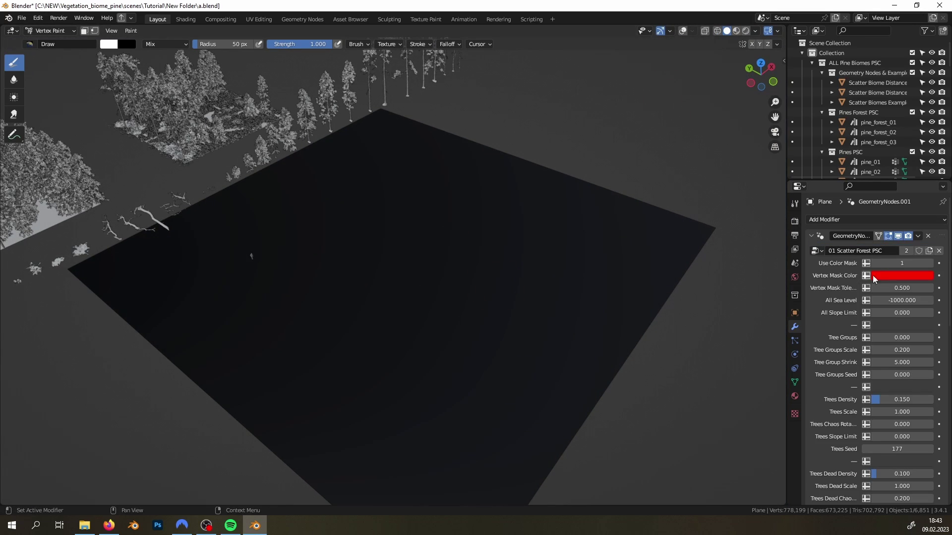
left_click(891, 273)
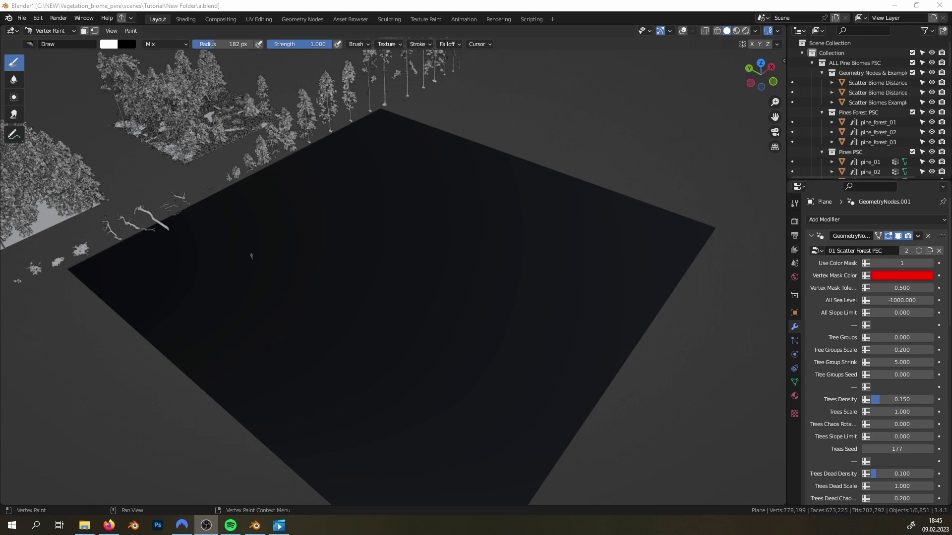
left_click(112, 46)
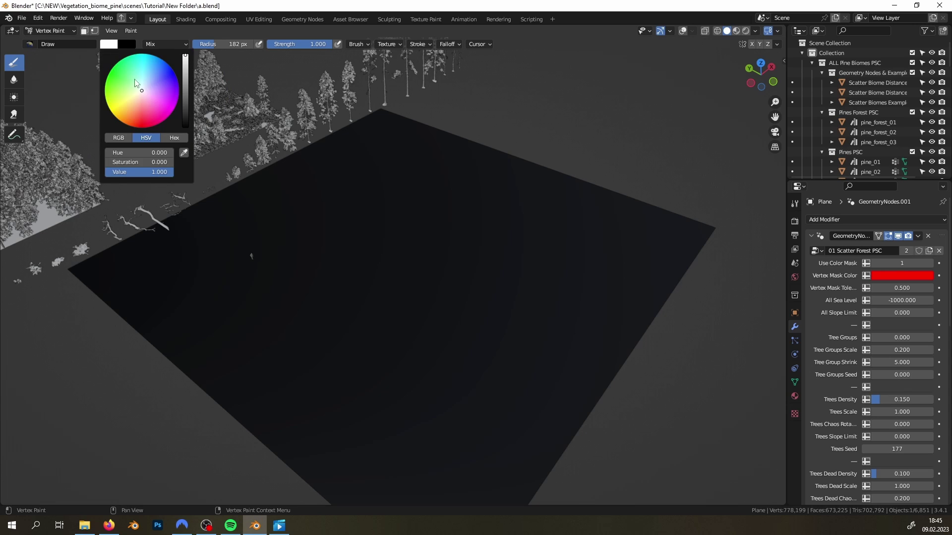
left_click(142, 127)
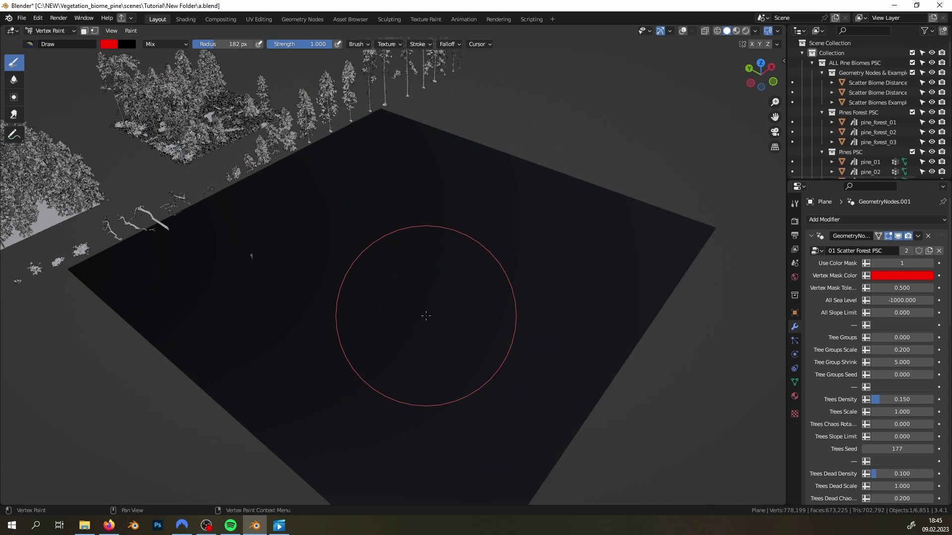
Step: Select the plane's whole mesh in Edit Mode and subdivide it six times
key("shift+alt+z")
mouse_move(423, 305)
middle_mouse_down()
mouse_move(433, 246)
mouse_move(416, 244)
mouse_move(436, 215)
mouse_move(399, 228)
middle_mouse_up()
key("Tab")
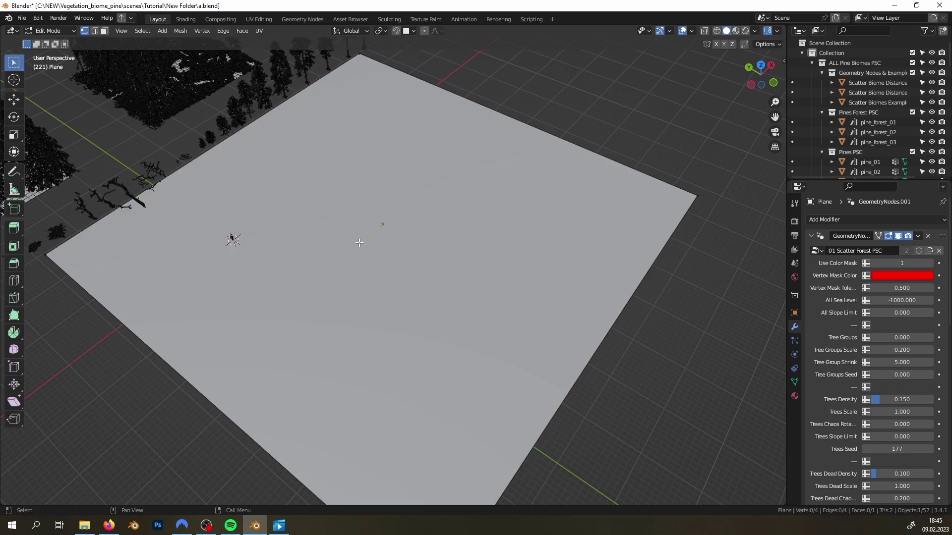
key("a")
key("ctrl+e")
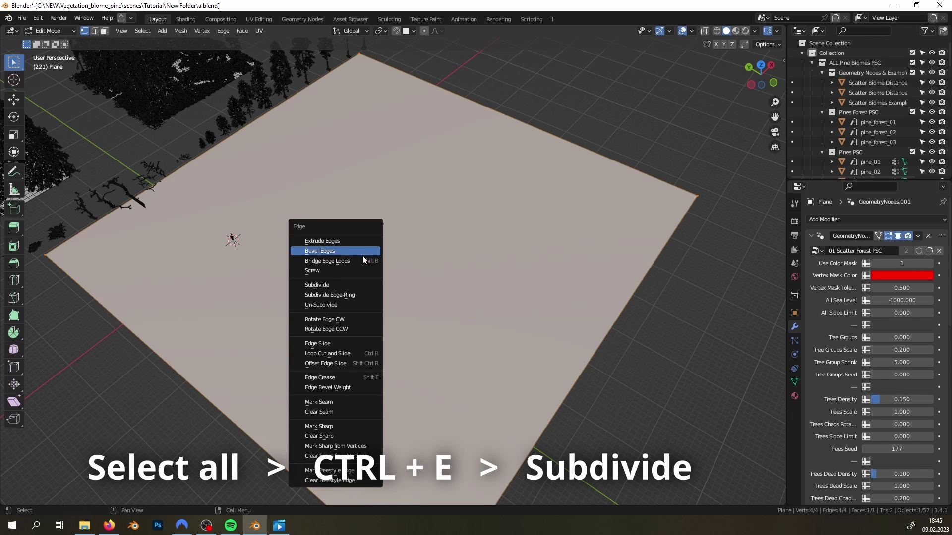
left_click(343, 281)
key("ctrl+e")
left_click(343, 281)
key("ctrl+e")
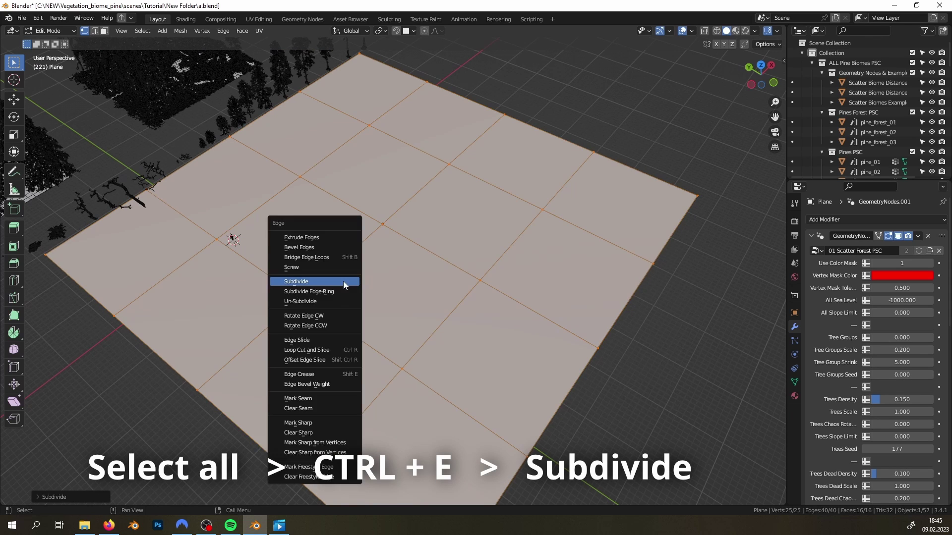
left_click(343, 281)
key("ctrl+e")
left_click(343, 282)
key("ctrl+e")
left_click(343, 282)
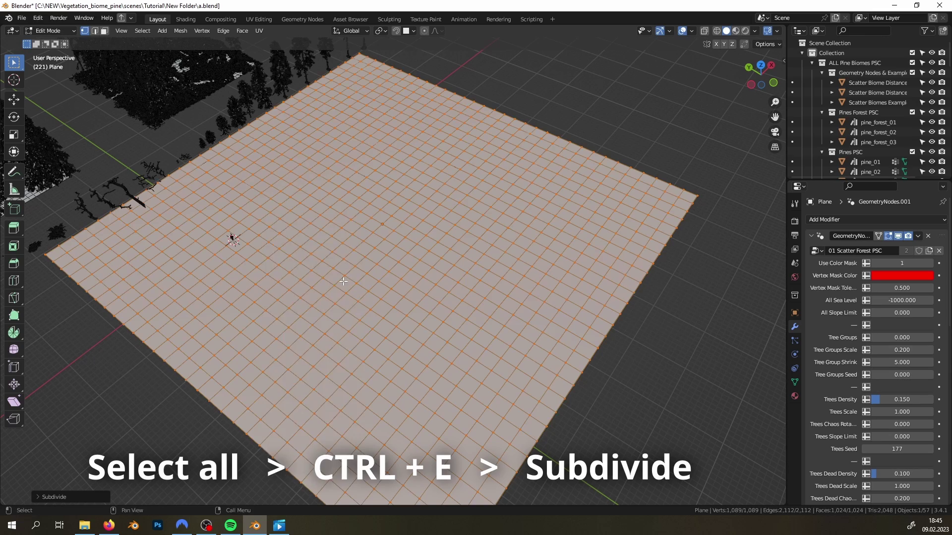
key("ctrl+e")
left_click(343, 281)
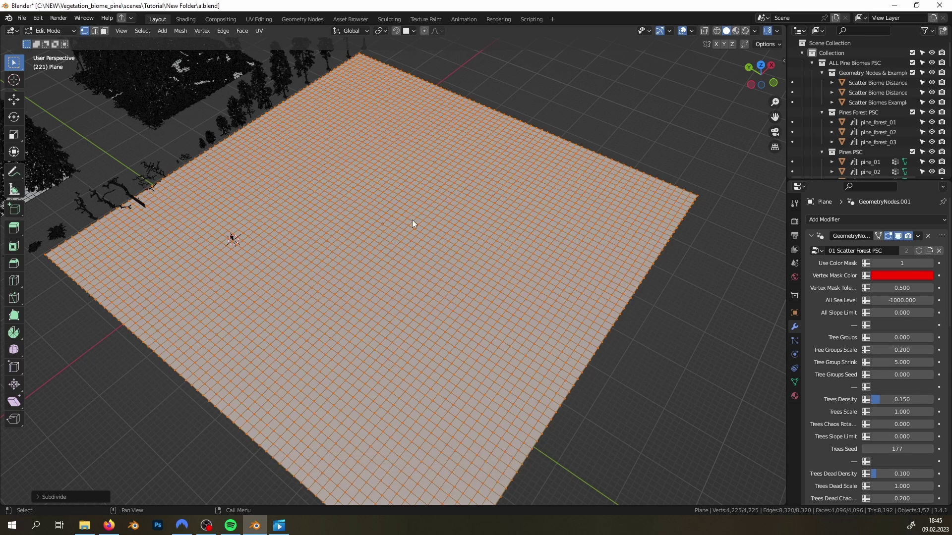
Step: Return to Vertex Paint, hide the viewport overlays and paint a red forest area along the plane's far side
key("ctrl+Tab")
mouse_move(436, 128)
left_mouse_down()
mouse_move(336, 88)
mouse_move(263, 104)
mouse_move(209, 134)
mouse_move(486, 90)
left_mouse_up()
left_click(682, 31)
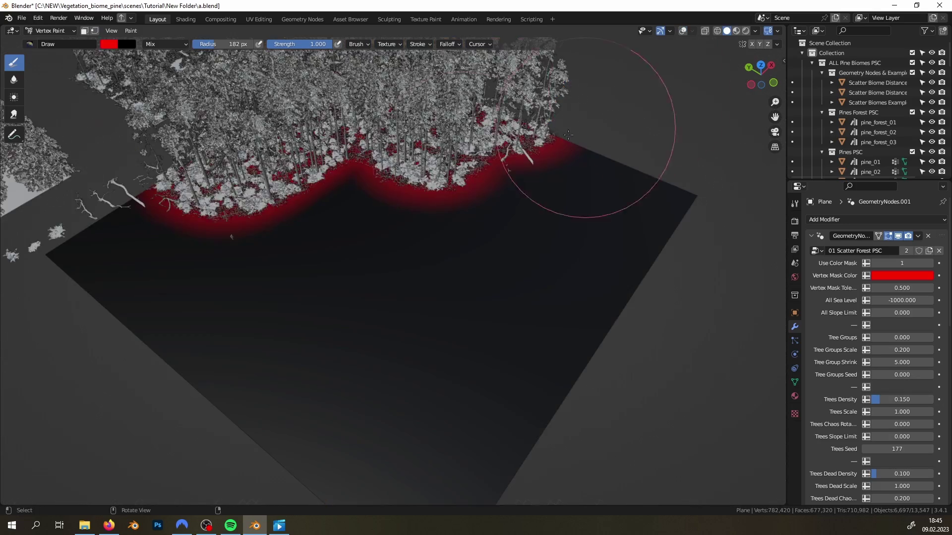
mouse_move(616, 127)
middle_mouse_down()
mouse_move(446, 149)
mouse_move(516, 228)
mouse_move(181, 304)
mouse_move(30, 382)
middle_mouse_up()
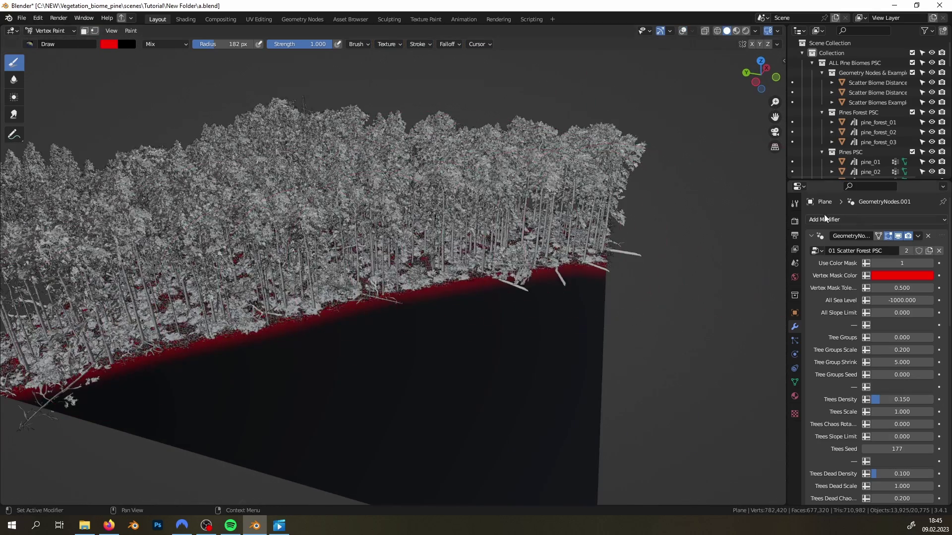
Step: Copy the edge scatter's green Vertex Mask Color to the brush and paint a green strip along the red forest border
left_click(811, 236)
left_click(812, 250)
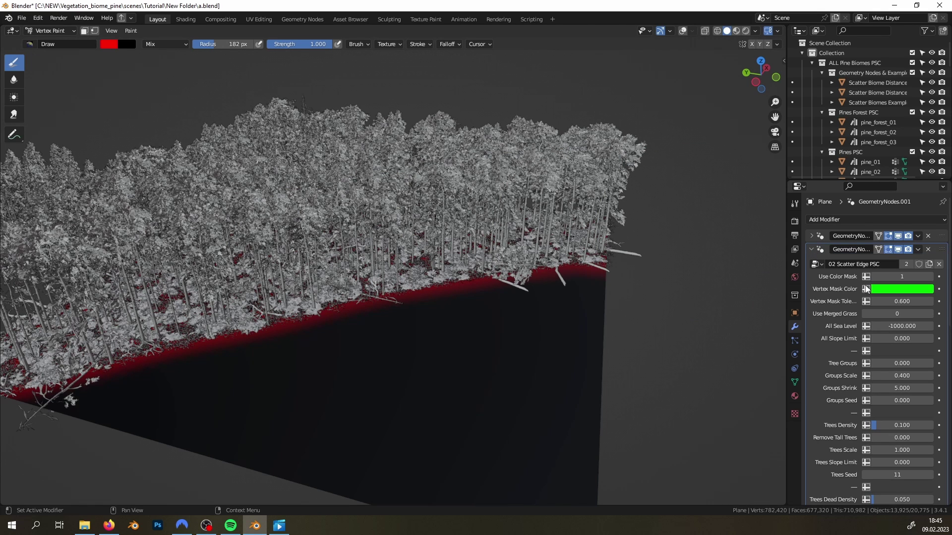
key("ctrl+c")
left_click(108, 45)
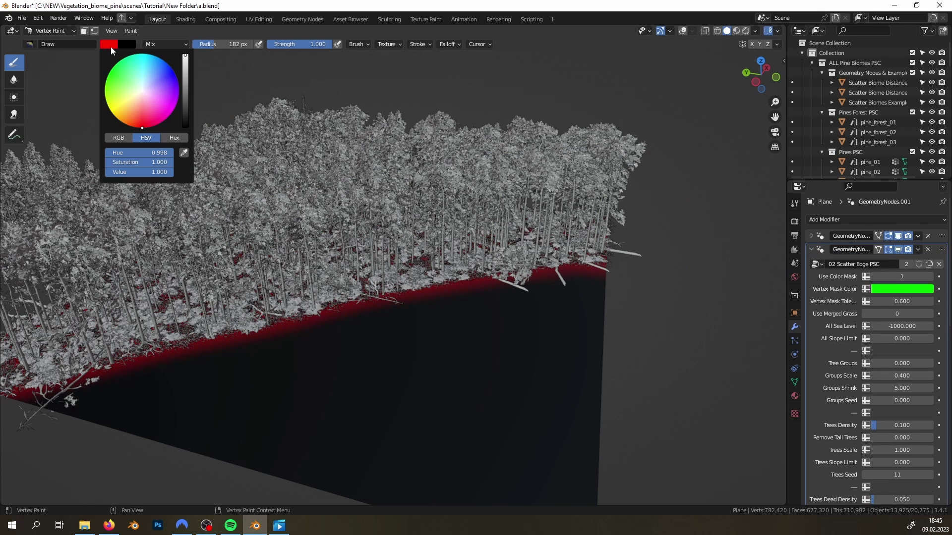
key("ctrl+v")
left_click_drag(659, 291, 42, 489)
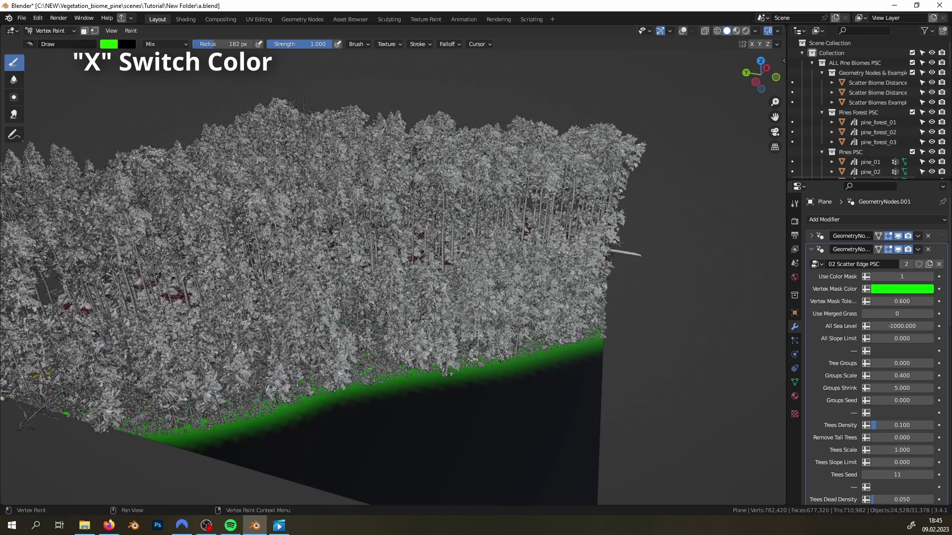
Step: Switch the brush to black, reduce its radius to about 65 px and paint a winding path through the forest
key("x")
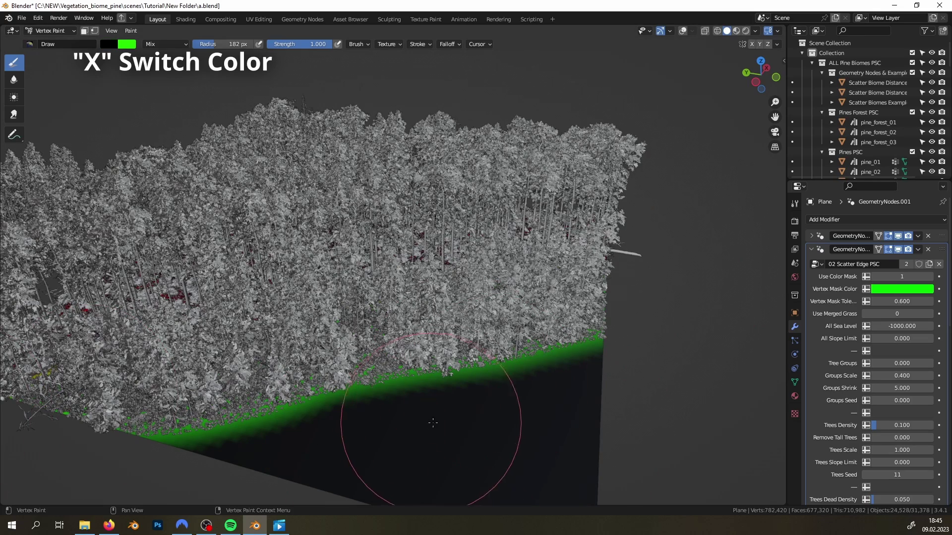
key("f")
left_click(374, 420)
mouse_move(416, 411)
left_mouse_down()
mouse_move(381, 302)
mouse_move(318, 248)
mouse_move(325, 216)
mouse_move(354, 195)
left_mouse_up()
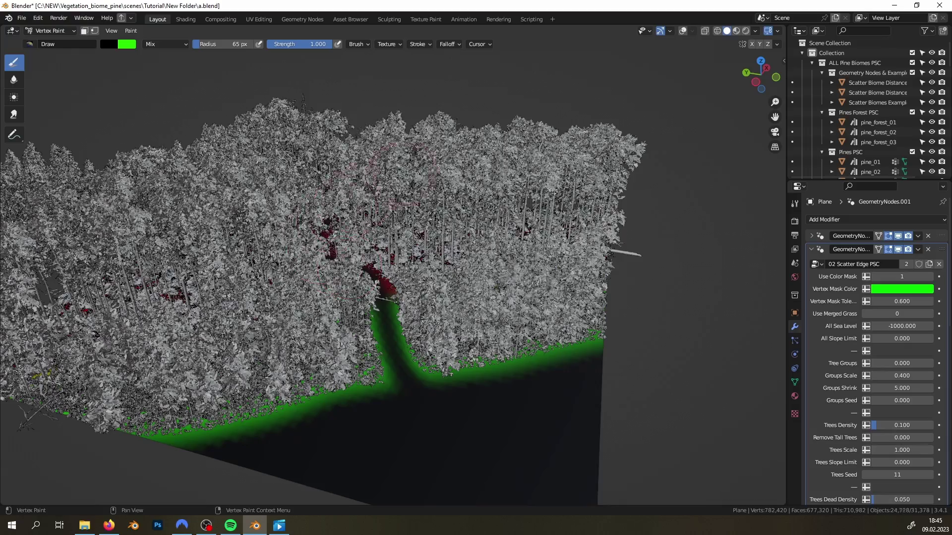
mouse_move(379, 243)
middle_mouse_down()
mouse_move(362, 268)
mouse_move(645, 109)
middle_mouse_up()
scroll(361, 271, "up", 5)
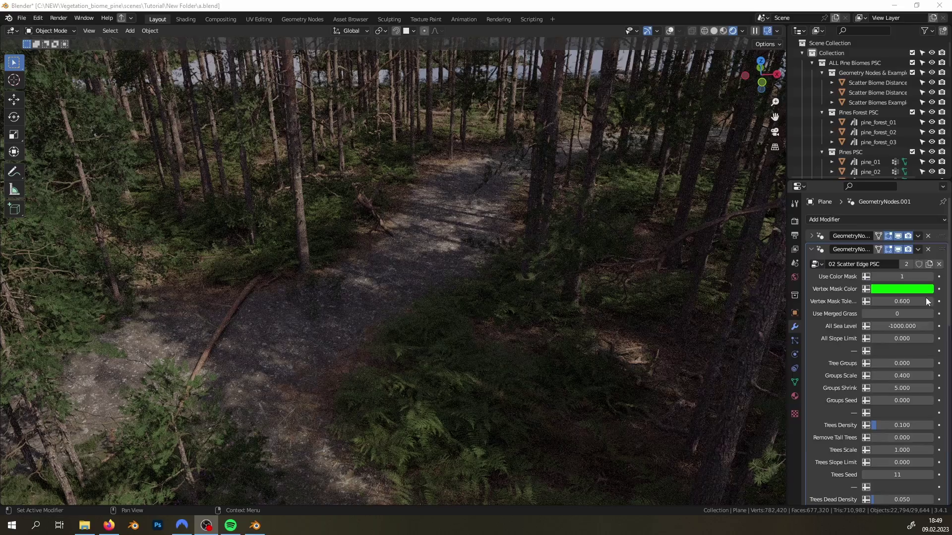
Step: Add a third Geometry Nodes modifier with 03 Scatter Meadow PSC and set its Use Color Mask to 1
left_click(865, 220)
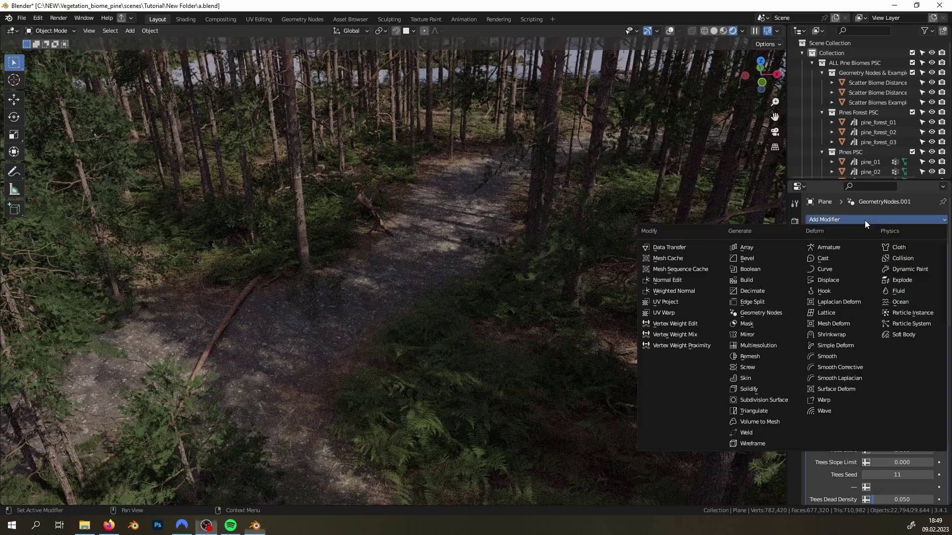
left_click(776, 314)
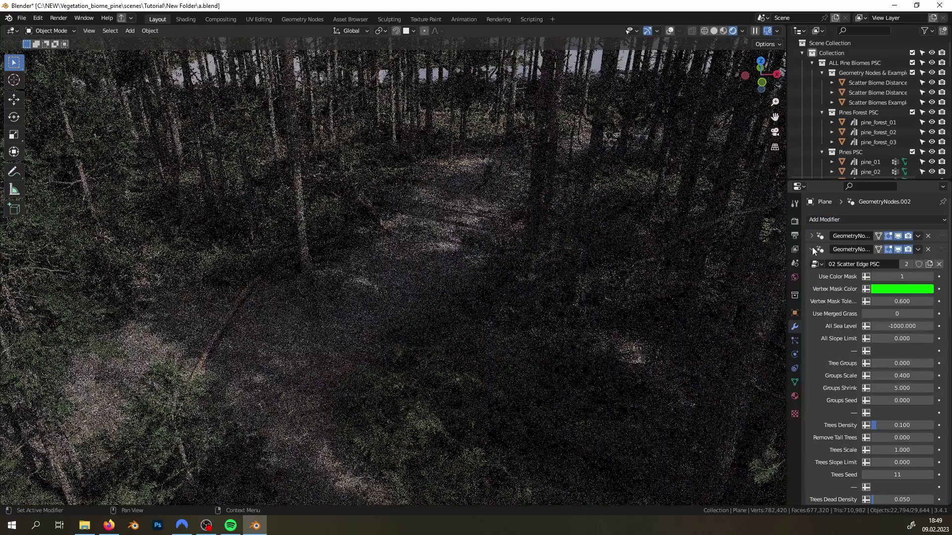
left_click(811, 249)
left_click(815, 278)
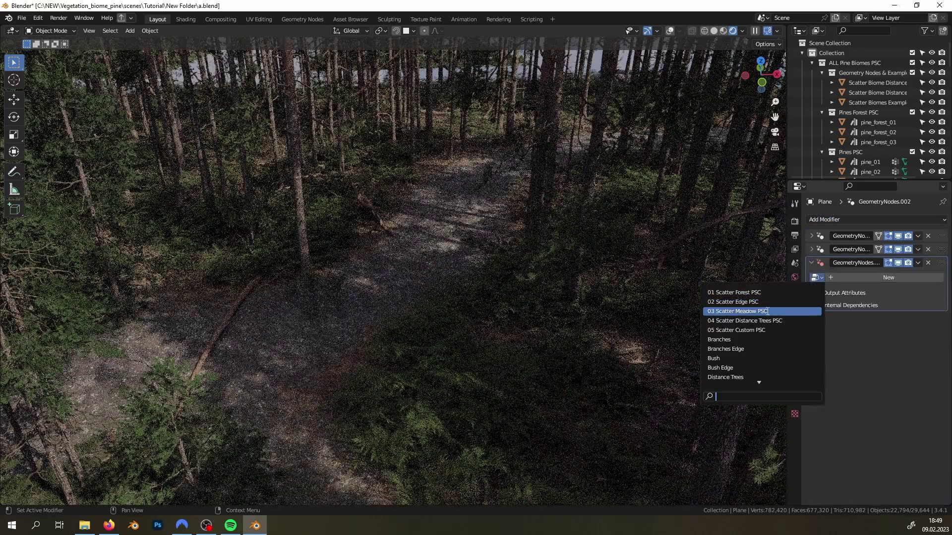
left_click(737, 311)
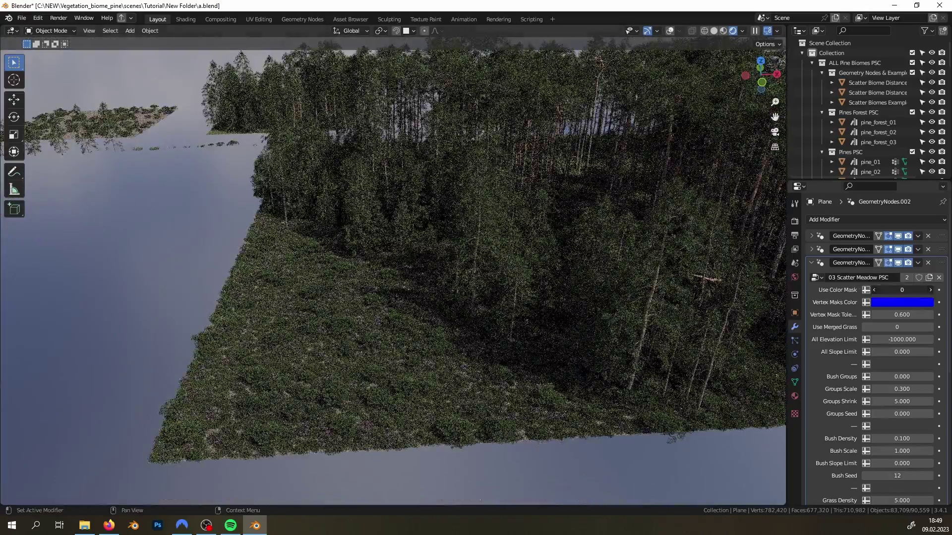
left_click(931, 290)
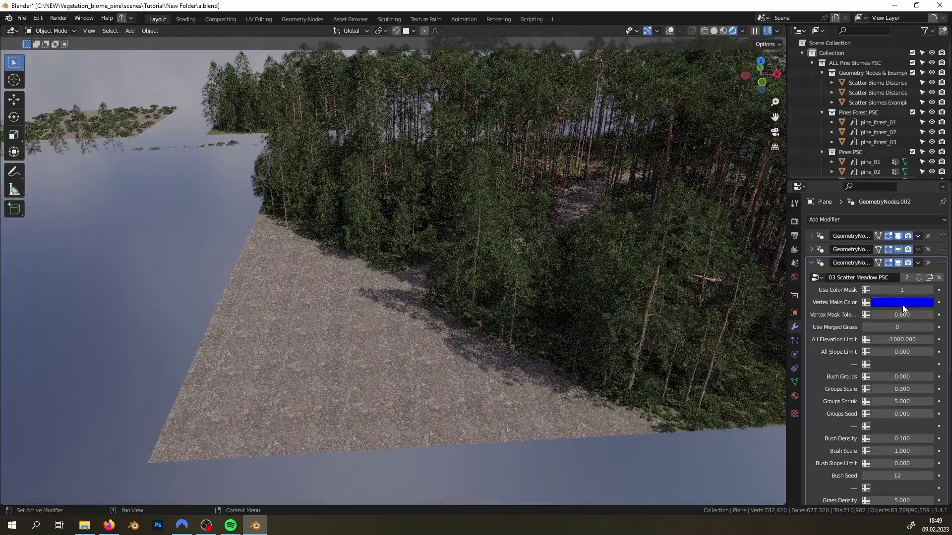
Step: Paint the bare ground in front of the forest blue in Vertex Paint mode and hide the scatter modifiers in the viewport
left_click(52, 35)
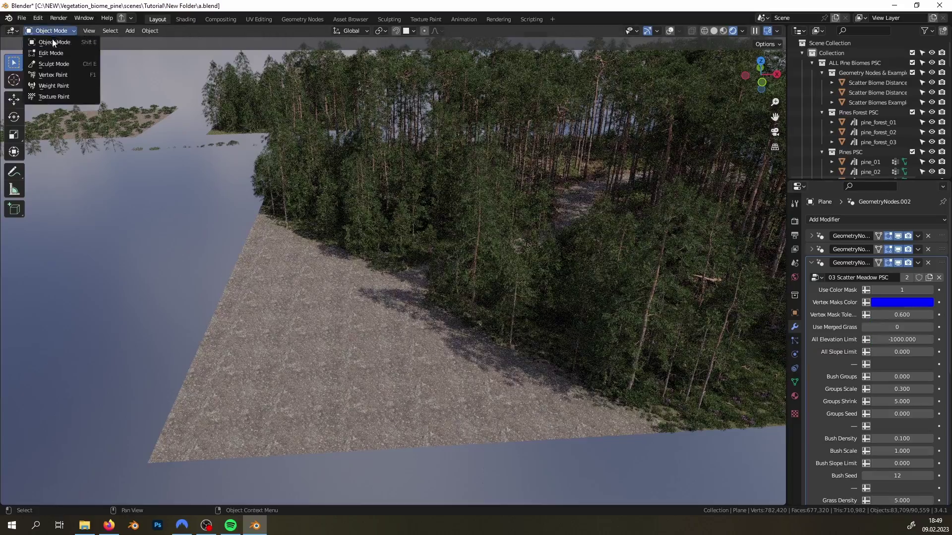
left_click(55, 74)
mouse_move(353, 279)
left_mouse_down()
mouse_move(322, 213)
mouse_move(399, 327)
mouse_move(342, 312)
mouse_move(185, 420)
left_mouse_up()
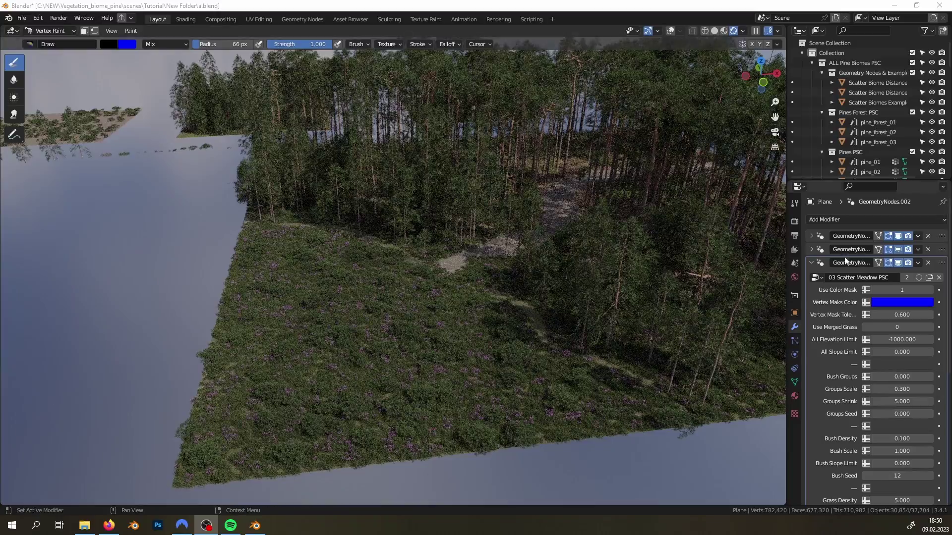
left_click(899, 263)
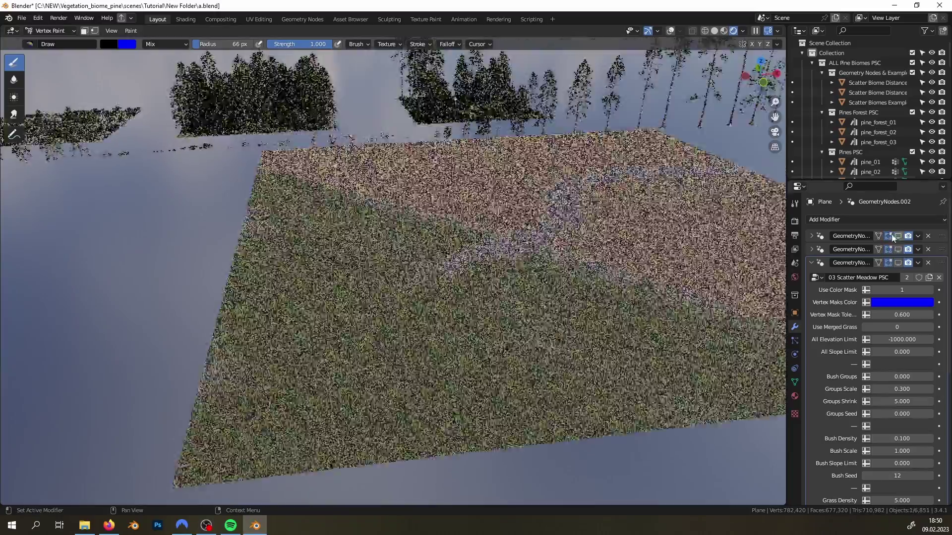
middle_click_drag(640, 232, 442, 381)
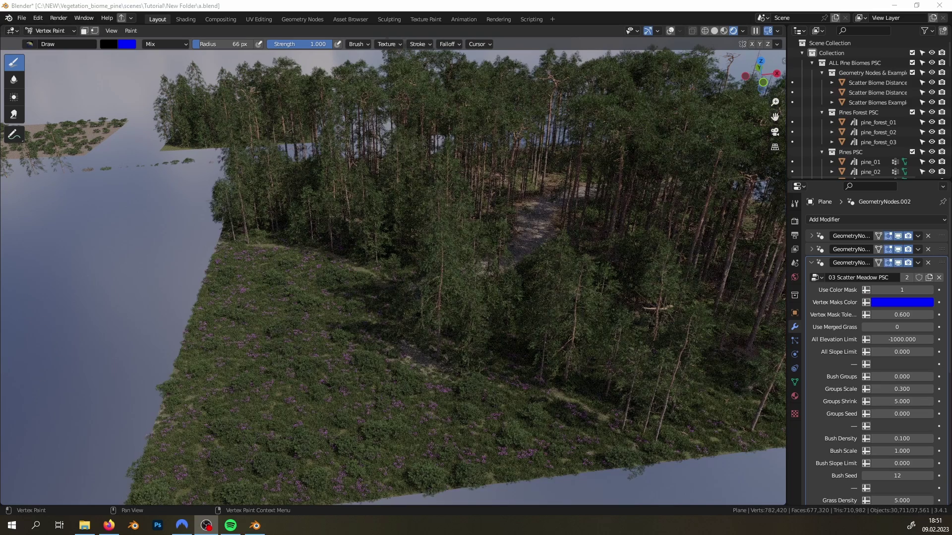
Step: Replace the third modifier's meadow node group with 01 Scatter Forest PSC
left_click(817, 278)
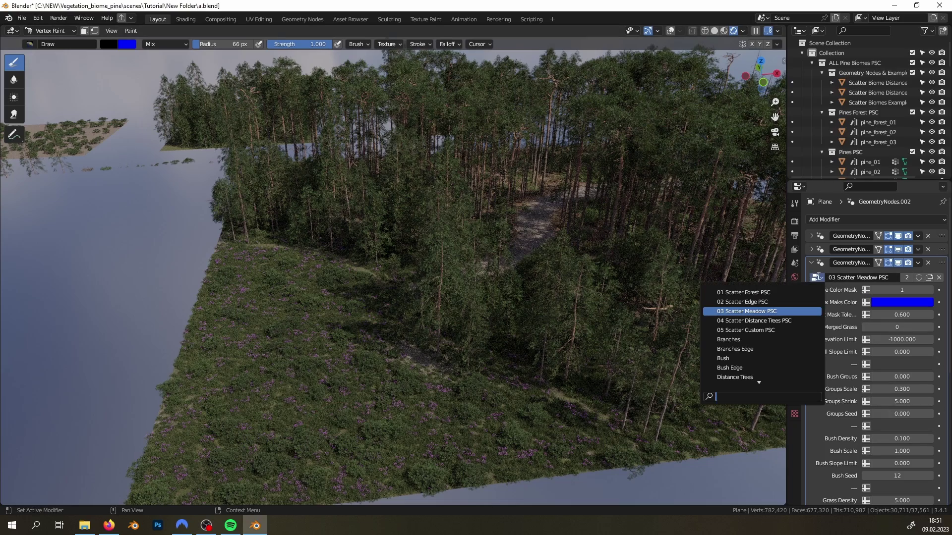
left_click(752, 293)
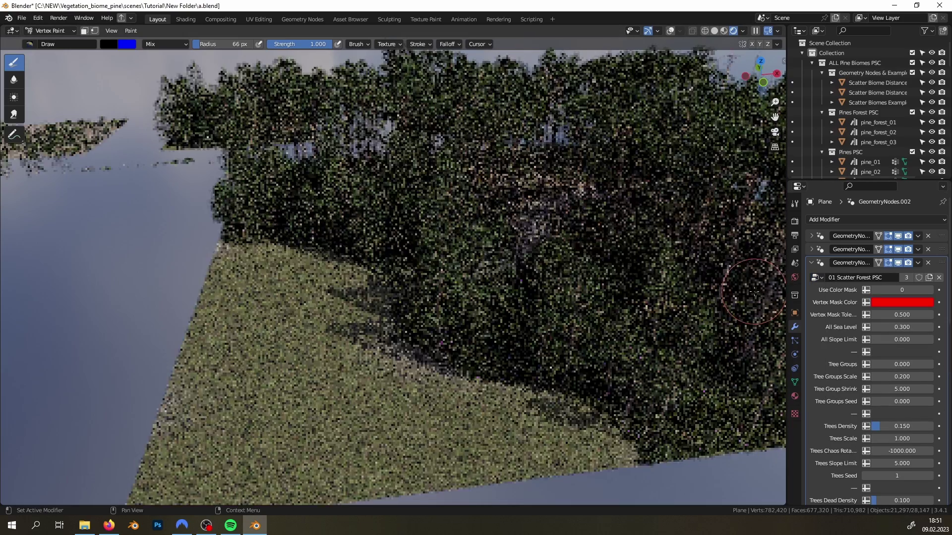
scroll(852, 384, "down", 2)
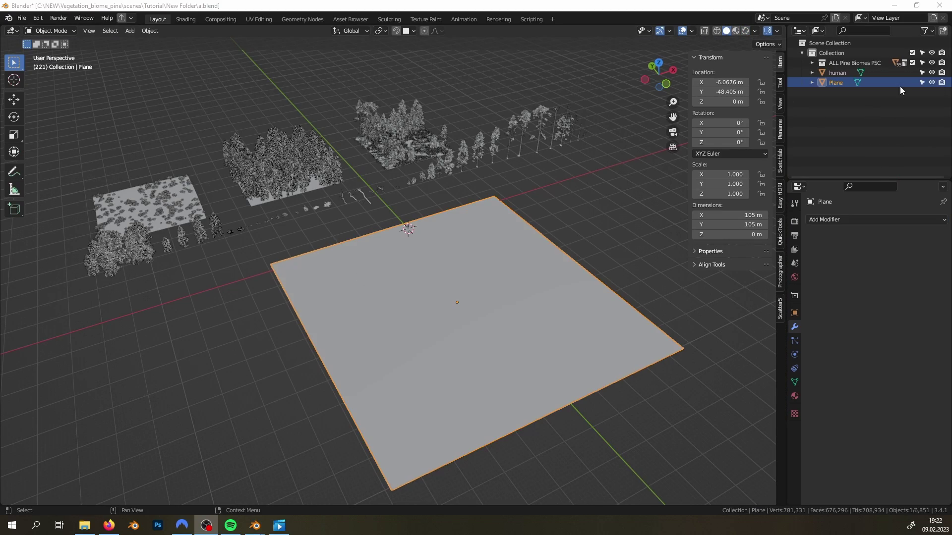
Step: Exclude the ALL Pine Biomes PSC collection and add a Geometry Nodes modifier with 04 Scatter Distance Trees PSC to the plane
left_click(912, 63)
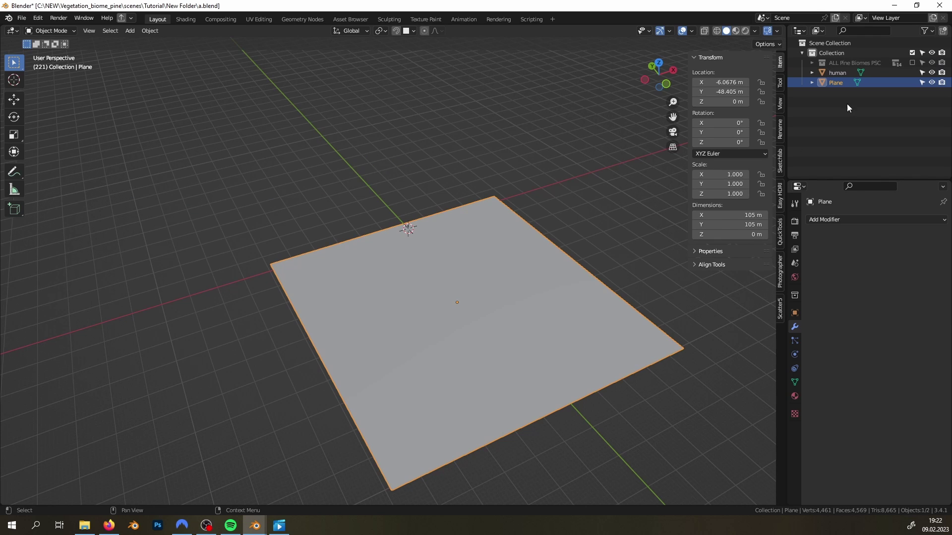
left_click(850, 221)
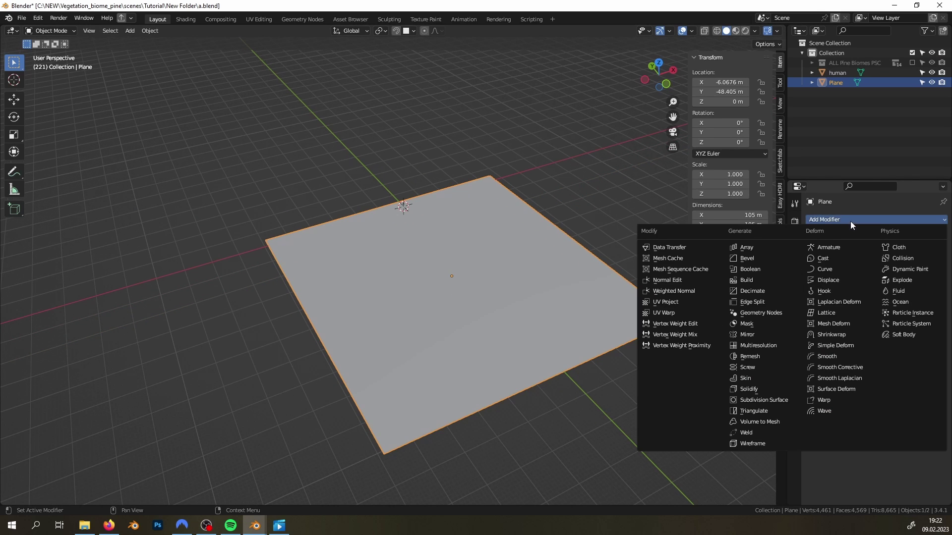
left_click(772, 318)
left_click(817, 252)
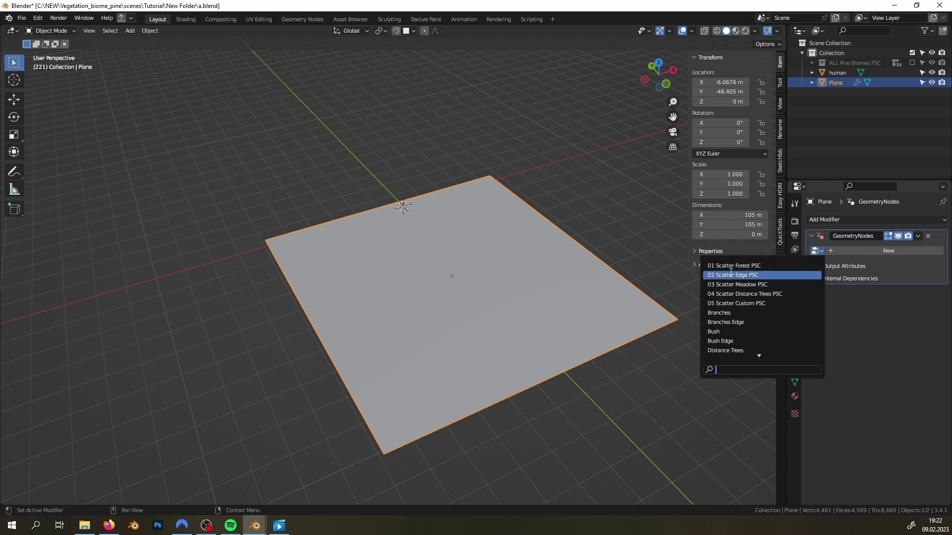
left_click(760, 294)
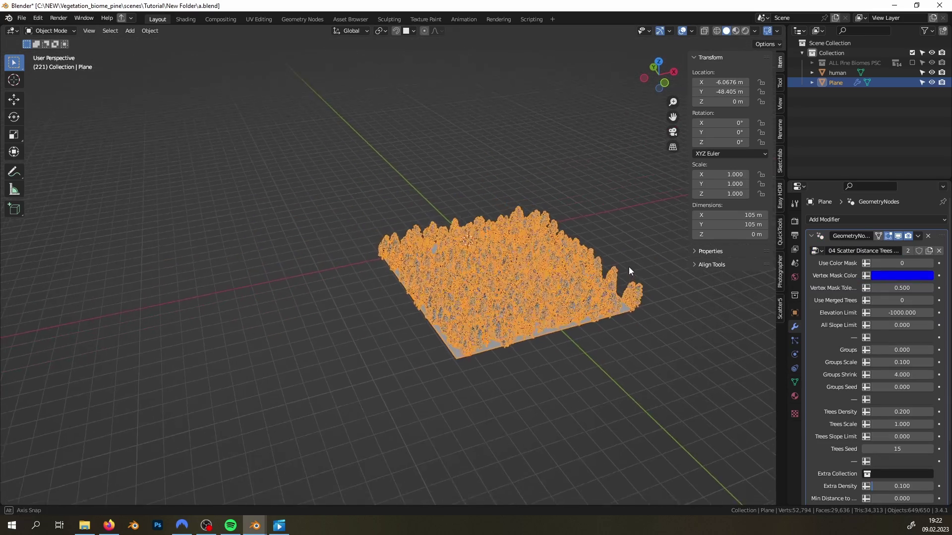
Step: Scale the plane up to about 857 m per side and apply its rotation and scale
middle_click_drag(559, 253, 391, 233)
key("s")
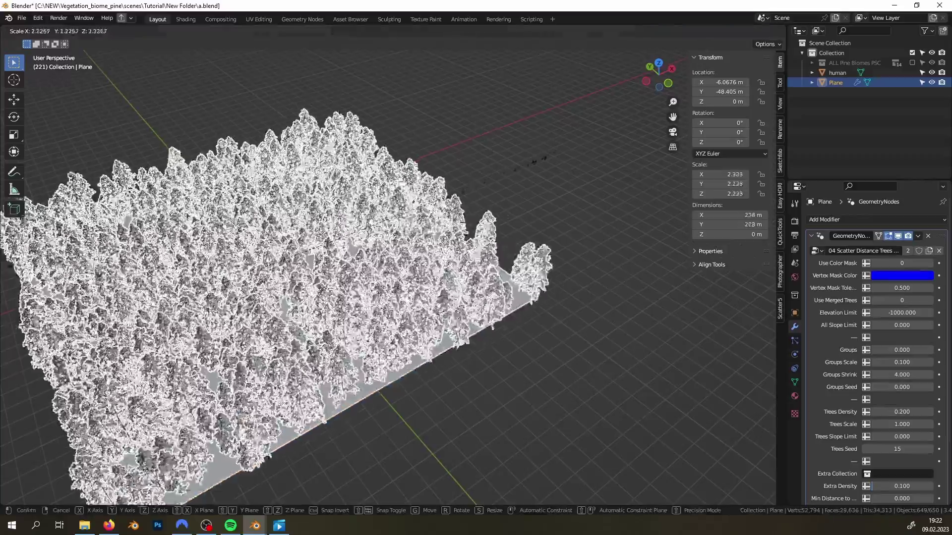
left_click(437, 236)
key("s")
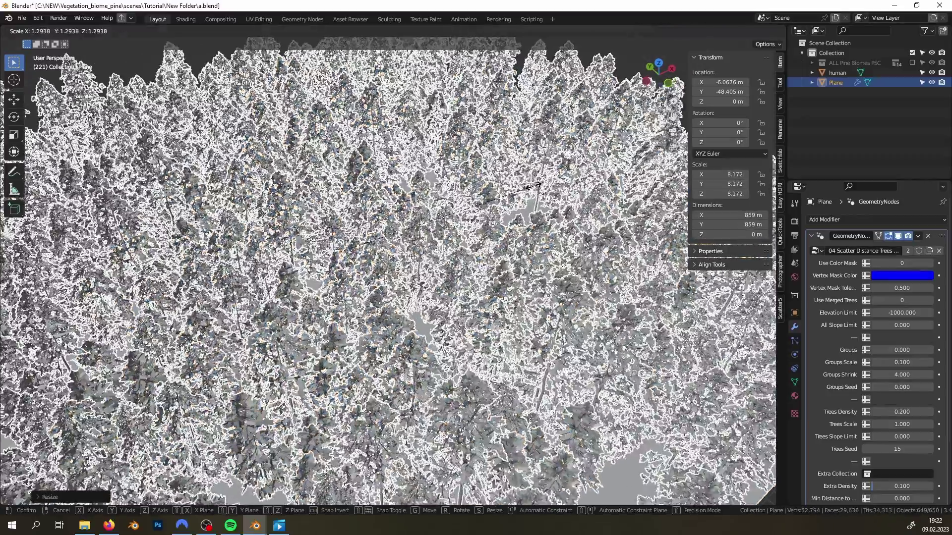
left_click(533, 186)
key("ctrl+a")
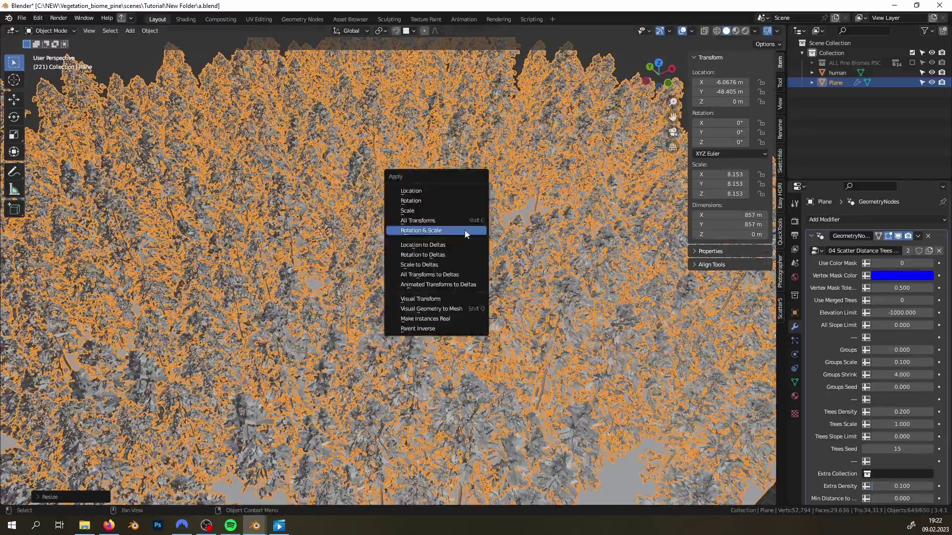
left_click(466, 231)
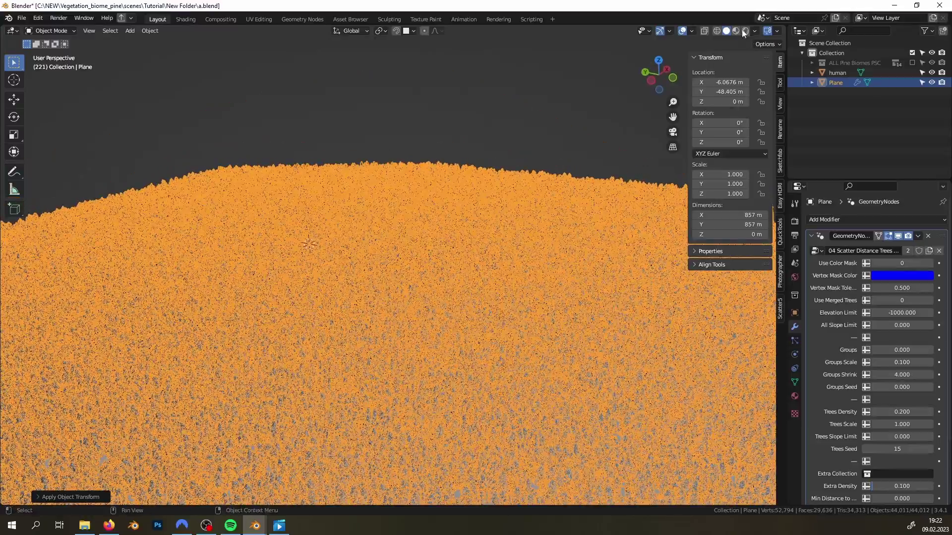
Step: Hide the viewport overlays and show the distance trees in rendered shading with Use Color Mask set to 1
left_click(683, 32)
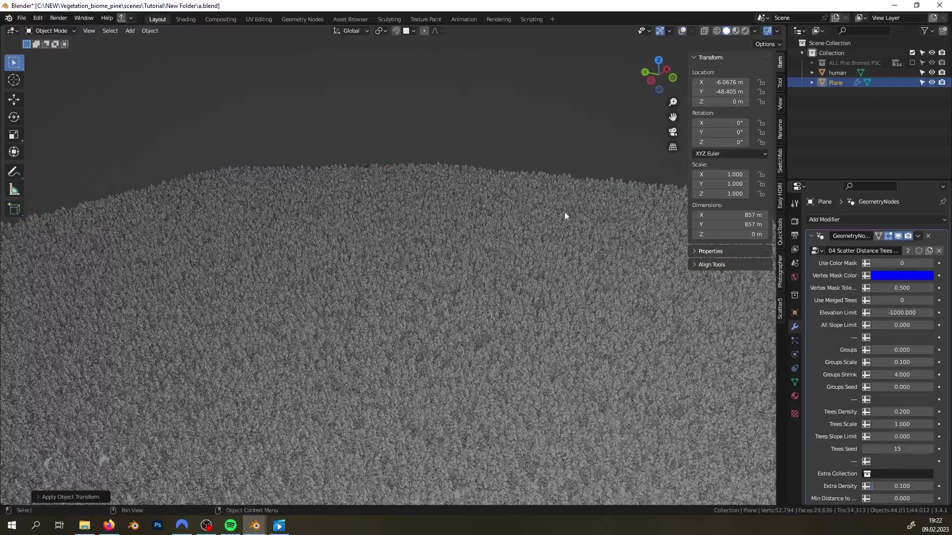
mouse_move(565, 213)
middle_mouse_down()
mouse_move(549, 206)
mouse_move(567, 176)
mouse_move(503, 177)
mouse_move(504, 205)
mouse_move(555, 193)
mouse_move(447, 188)
middle_mouse_up()
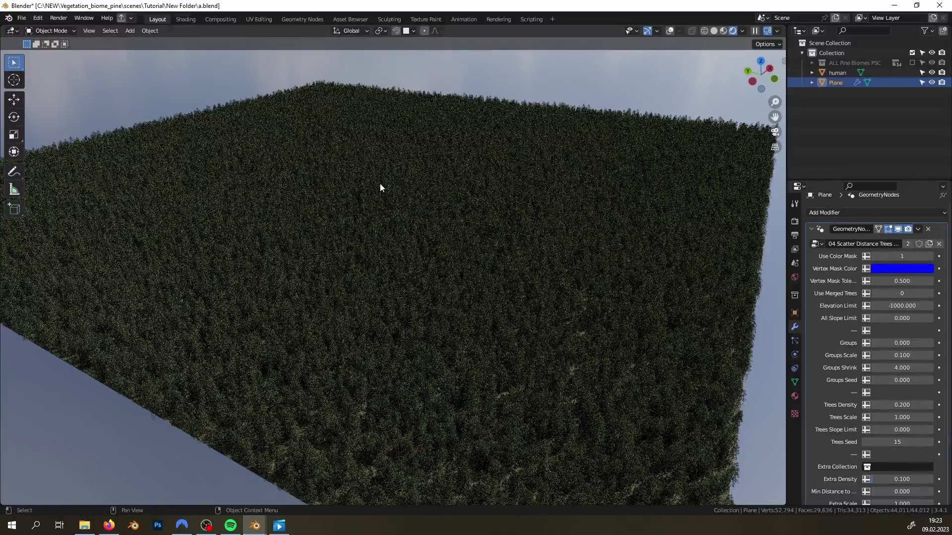
Step: Try painting blue clearings into the distance trees in Vertex Paint mode, and undo the painting
key("ctrl+Tab")
mouse_move(401, 130)
left_mouse_down()
mouse_move(328, 131)
mouse_move(689, 234)
mouse_move(595, 303)
mouse_move(340, 274)
mouse_move(546, 213)
mouse_move(357, 208)
mouse_move(386, 335)
left_mouse_up()
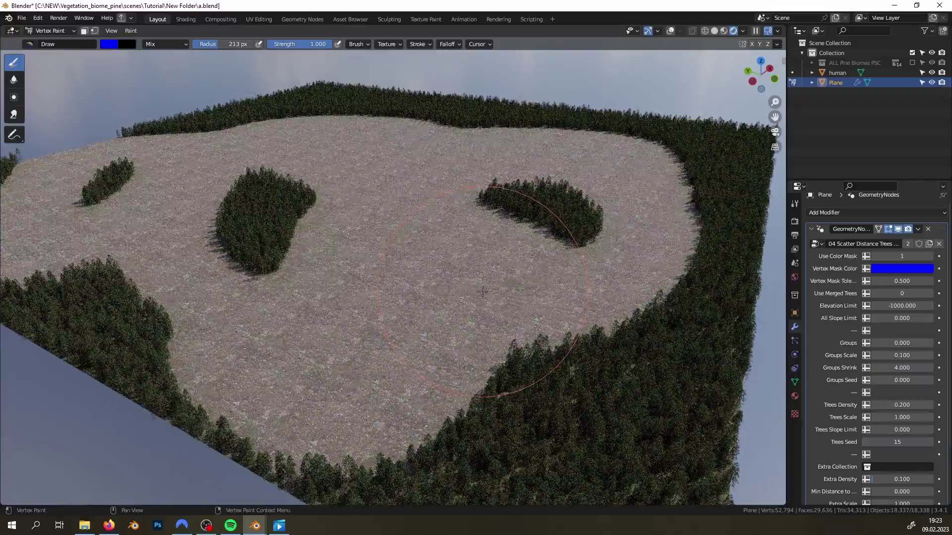
key("ctrl+z")
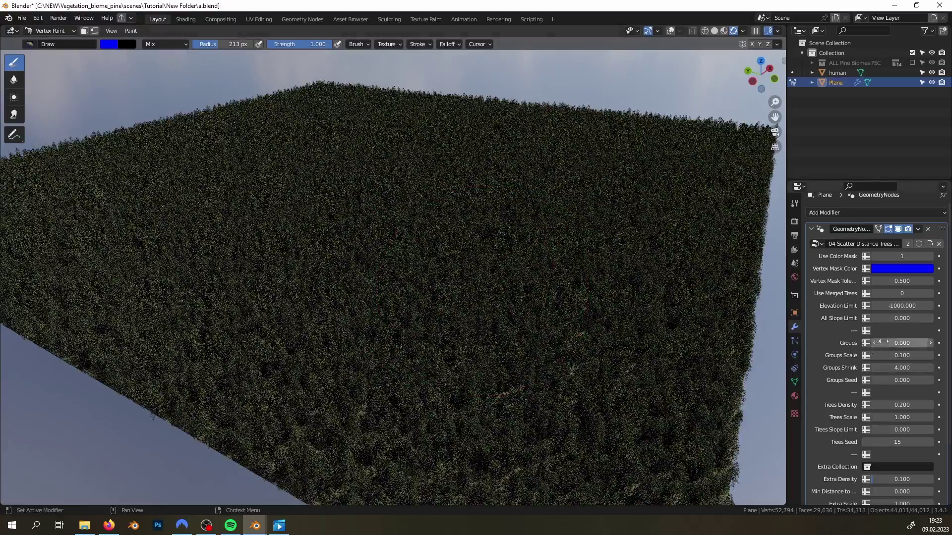
Step: Set Groups to 1.000 in the plane's distance-tree scatter modifier
left_click(931, 343)
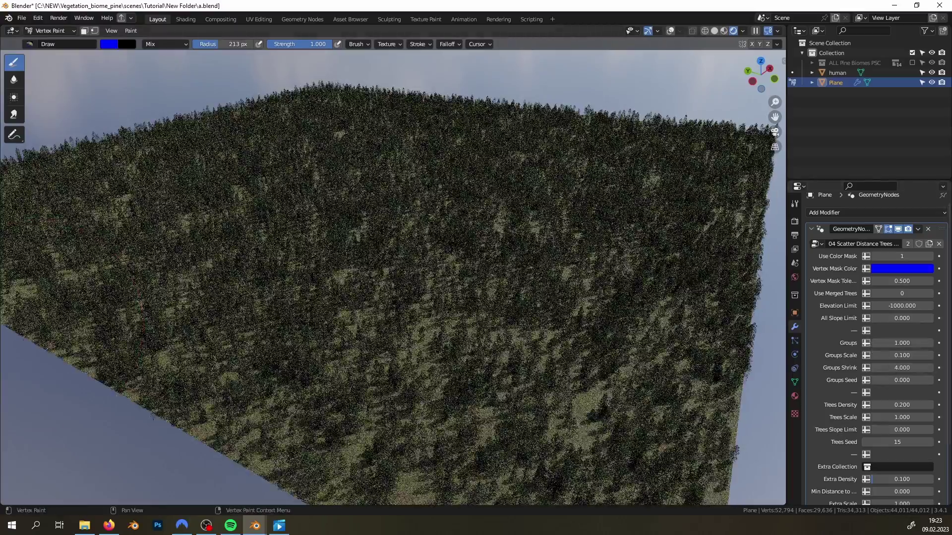
middle_click_drag(303, 254, 223, 214)
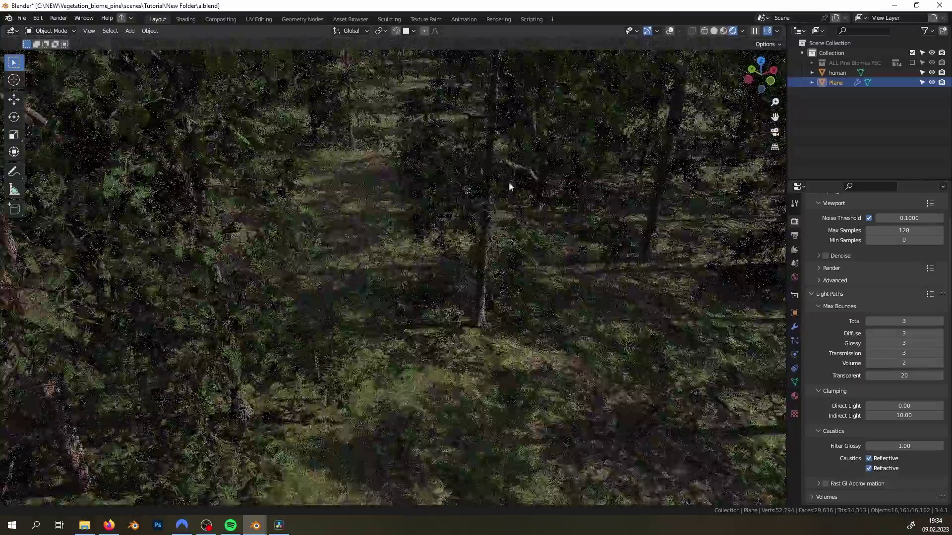
Step: Limit the render's Transparent light bounces to 1 and view the forest close up
middle_click_drag(509, 183, 474, 383, "shift")
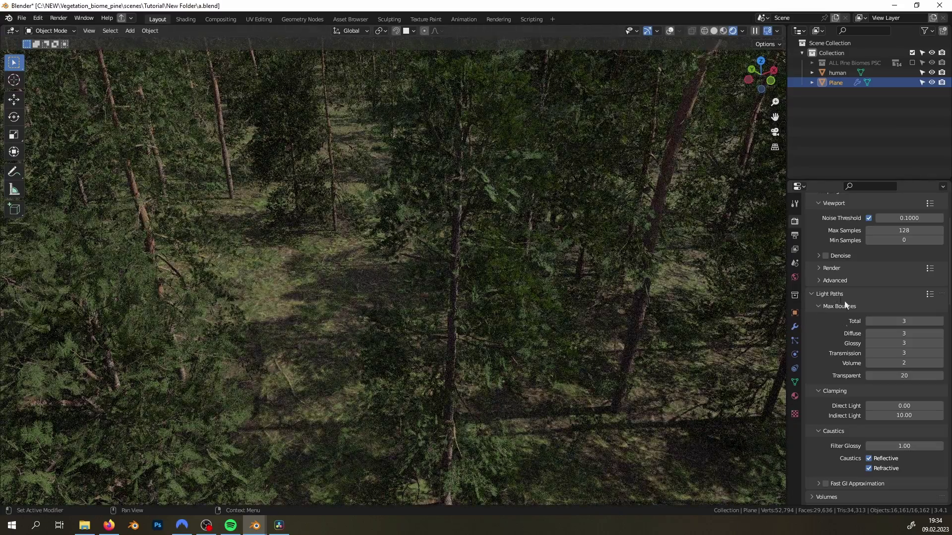
scroll(848, 327, "down", 2)
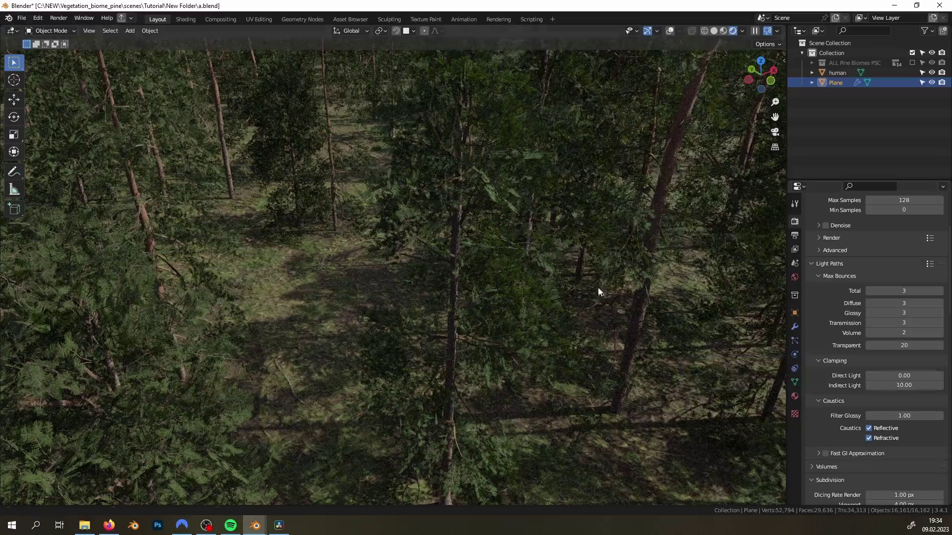
middle_click_drag(598, 289, 602, 294)
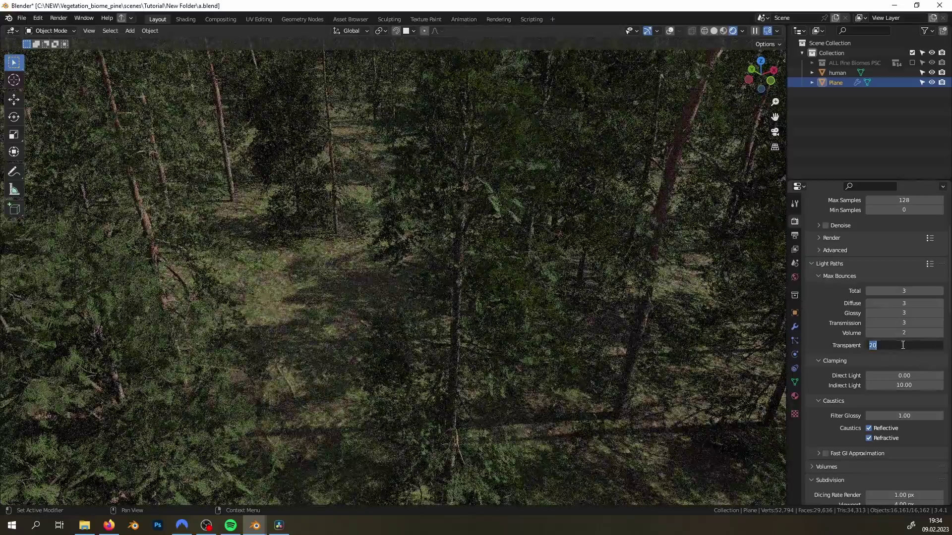
type("1")
key("Return")
middle_click_drag(593, 280, 682, 322, "shift")
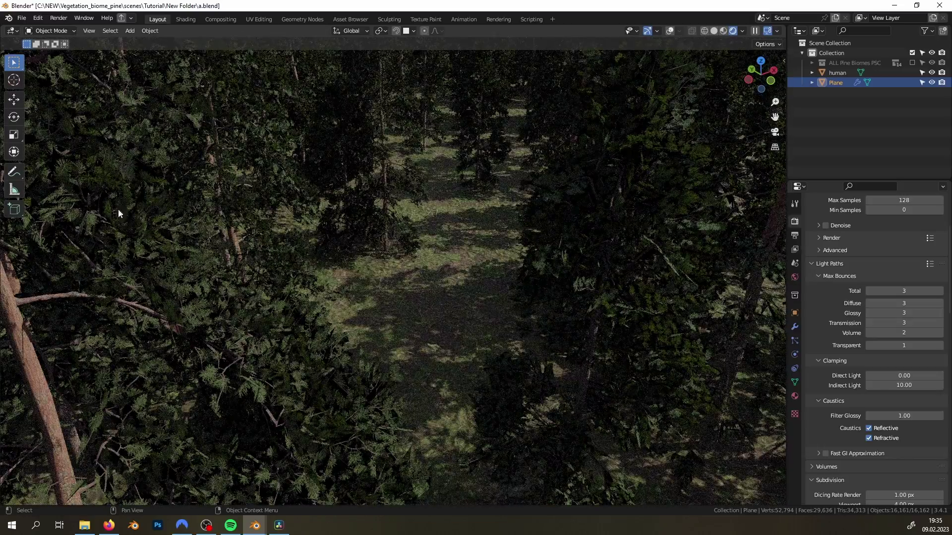